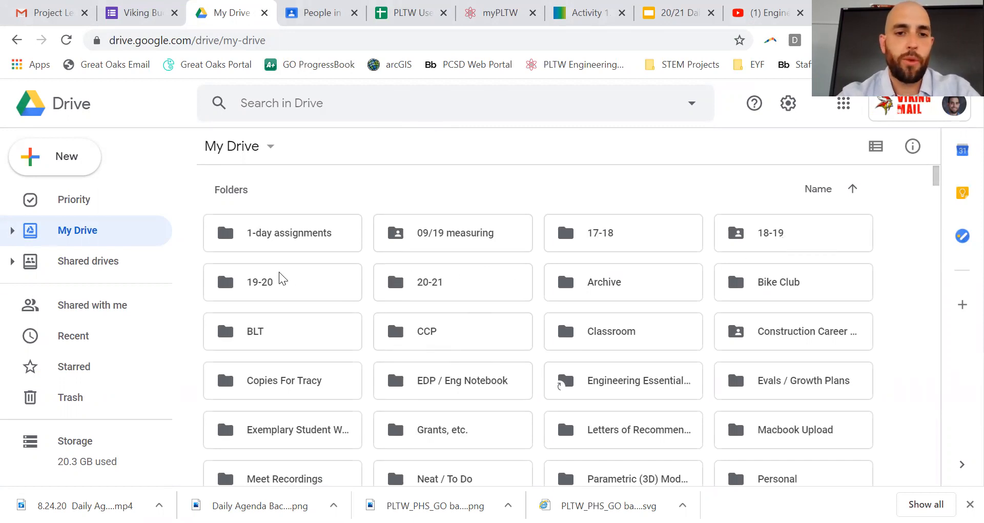
Step: Create a new folder called 'EES' in My Drive
click(448, 282)
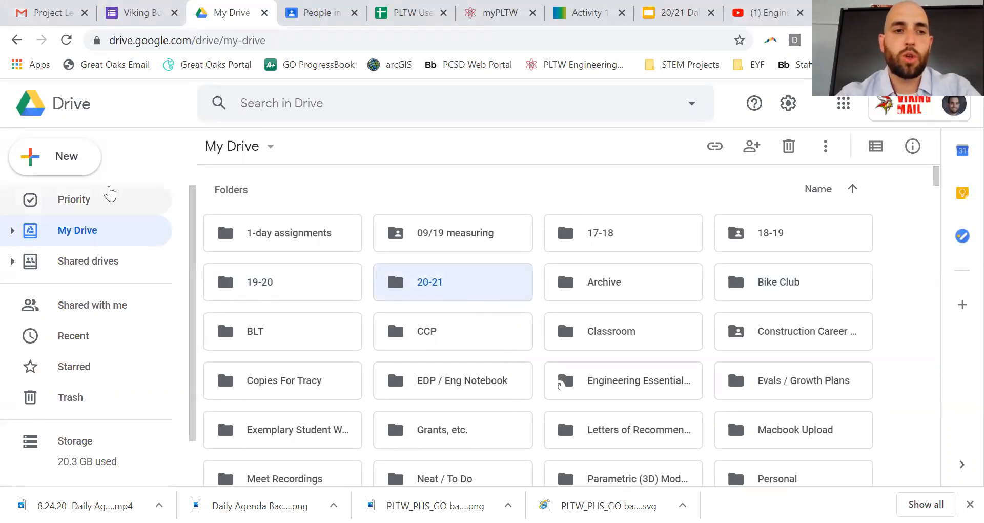
click(62, 167)
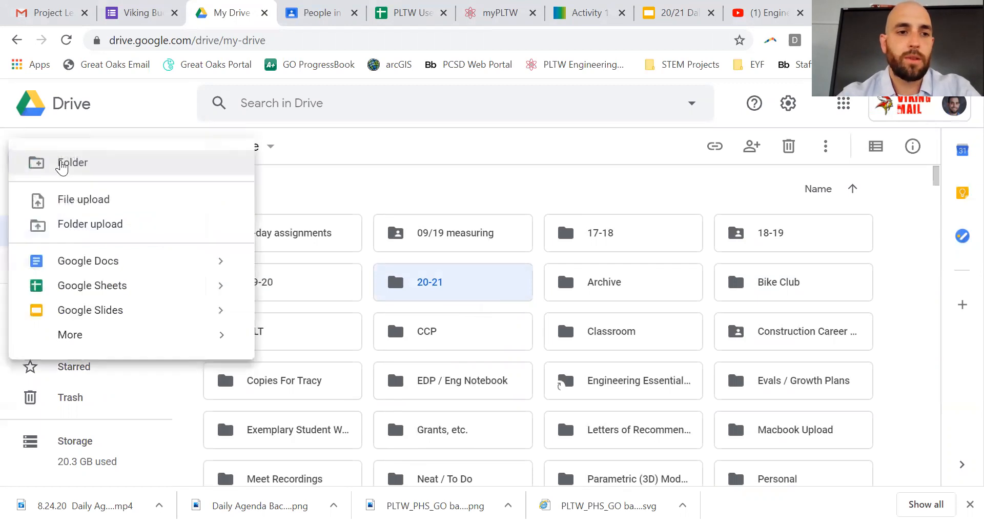
click(208, 191)
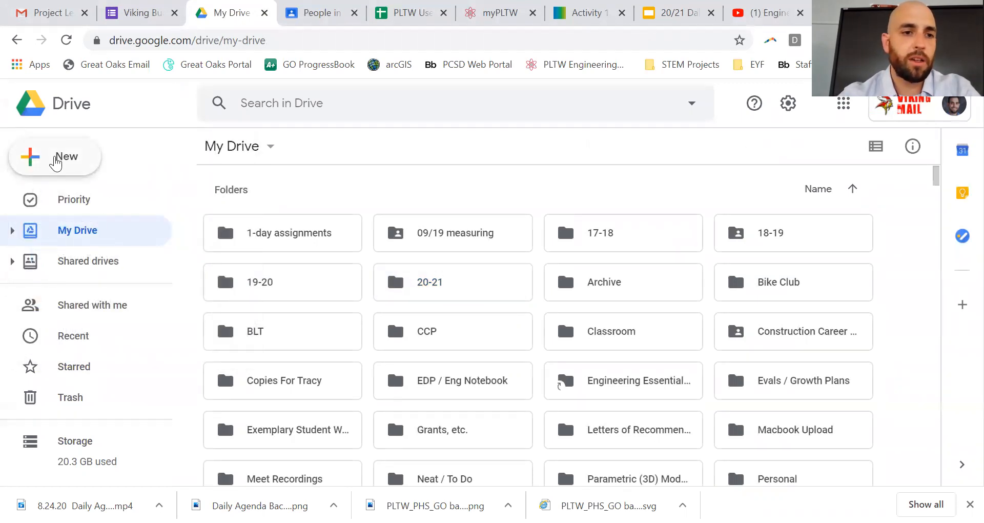
click(56, 163)
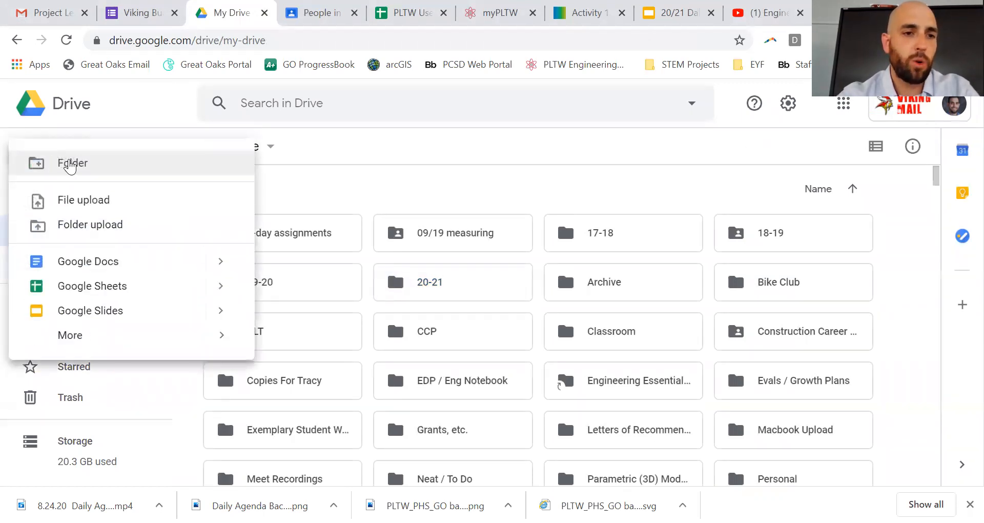
click(81, 164)
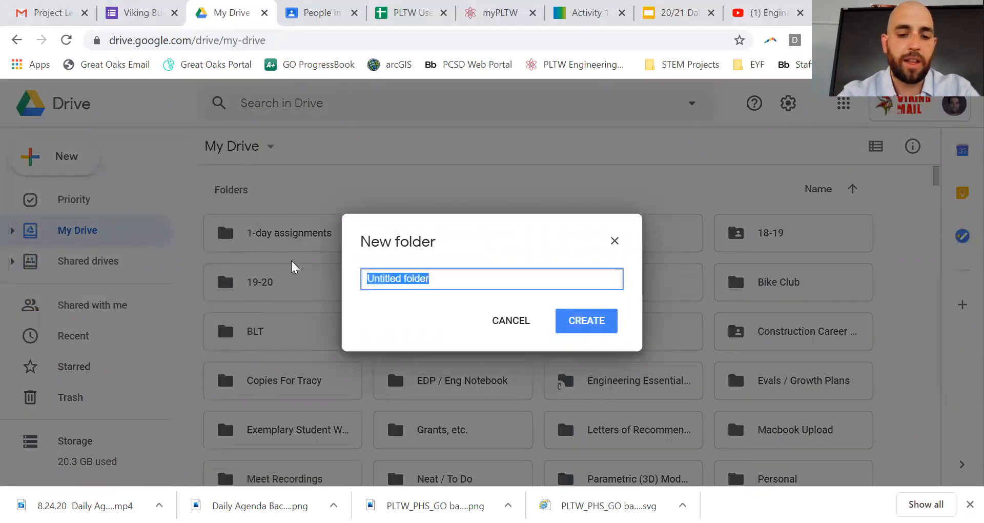
text(EES)
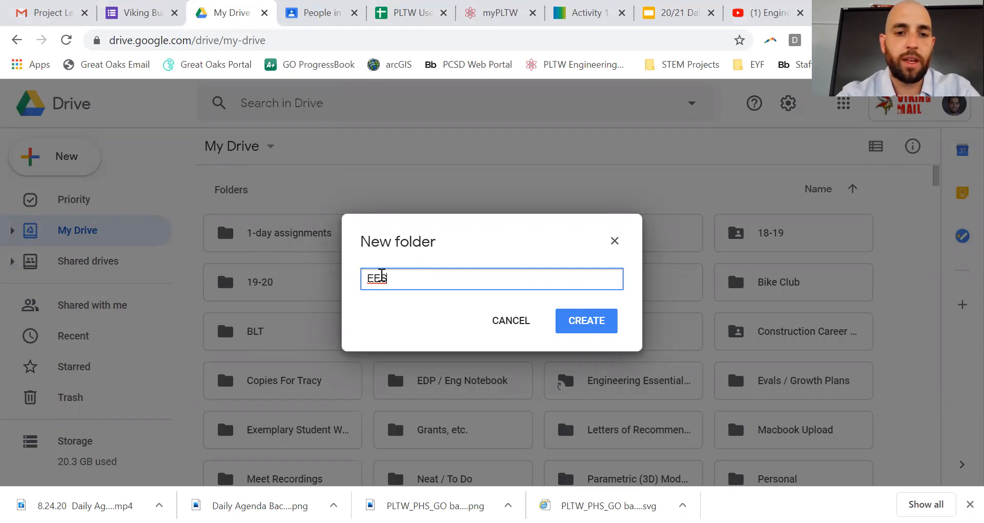
drag(373, 278, 376, 277)
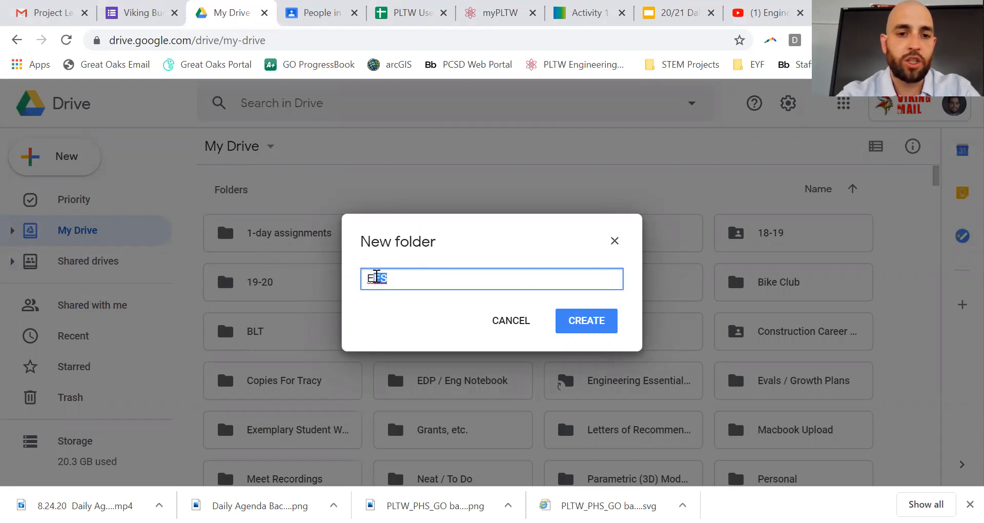
click(429, 273)
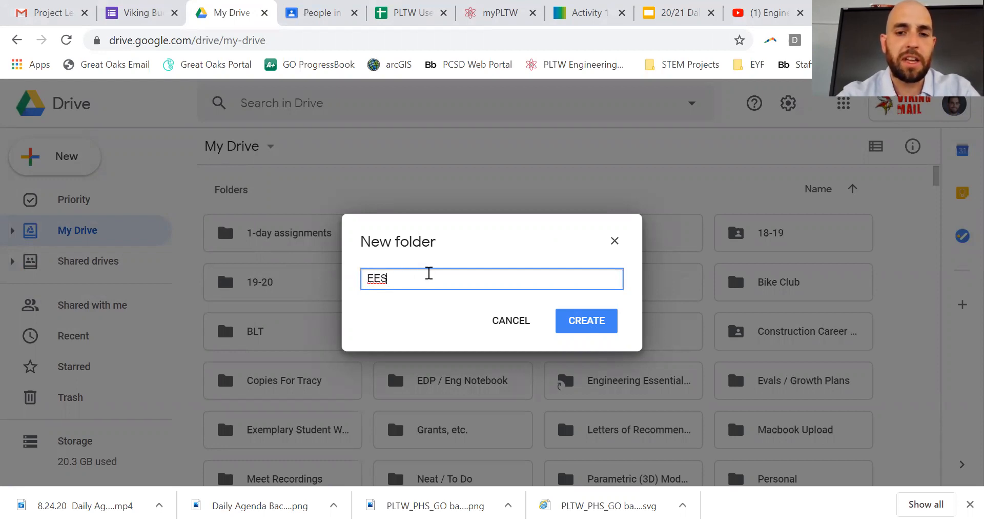
click(587, 322)
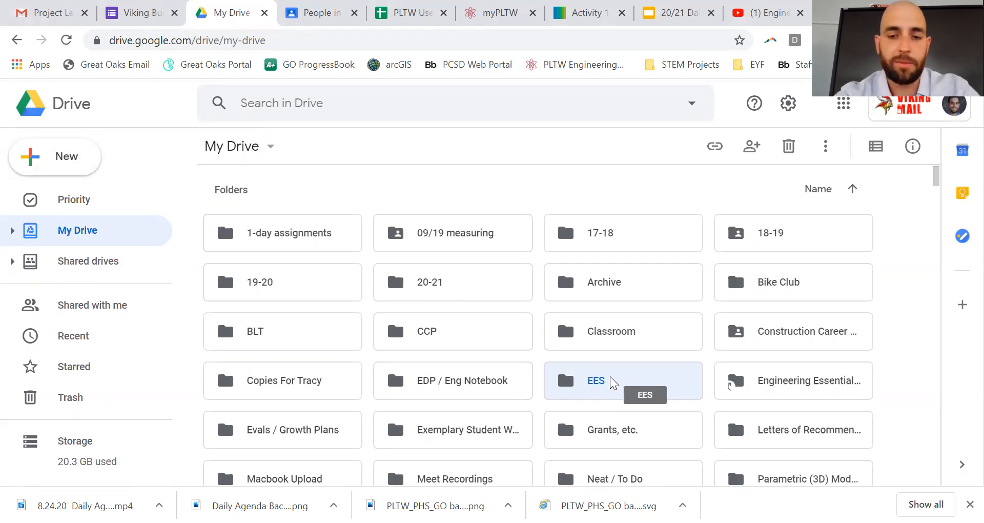
Step: Inside the EES folder, create a blank Google Form from New > More > Google Forms
double_click(571, 379)
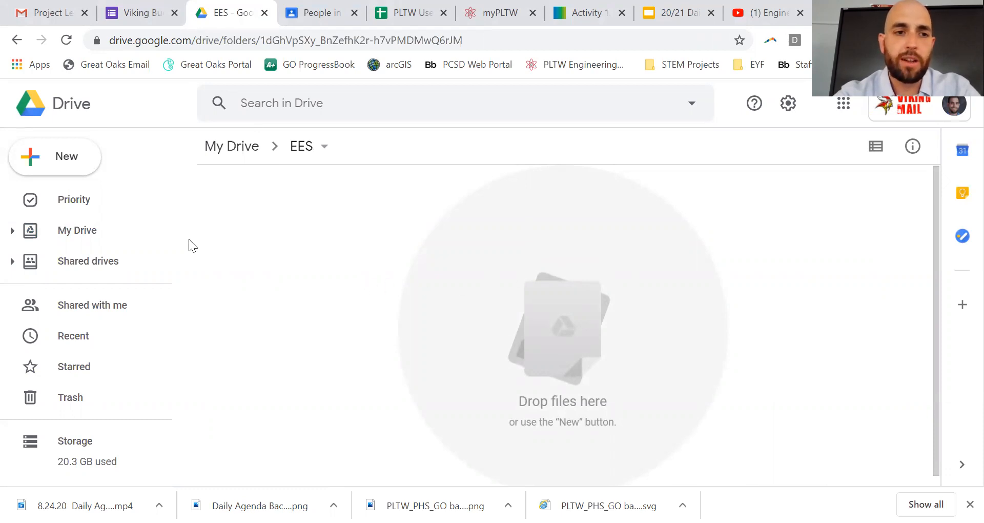
click(70, 162)
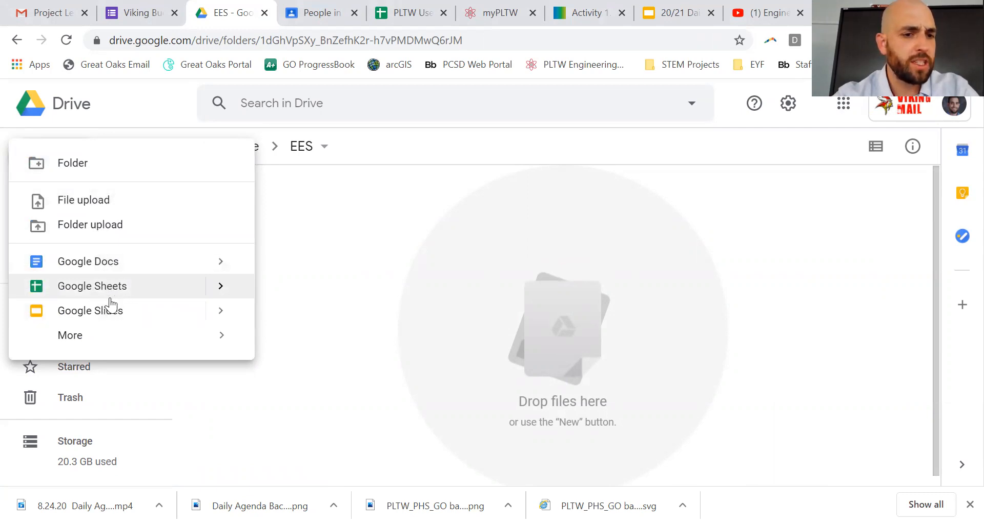
mouse_move(102, 342)
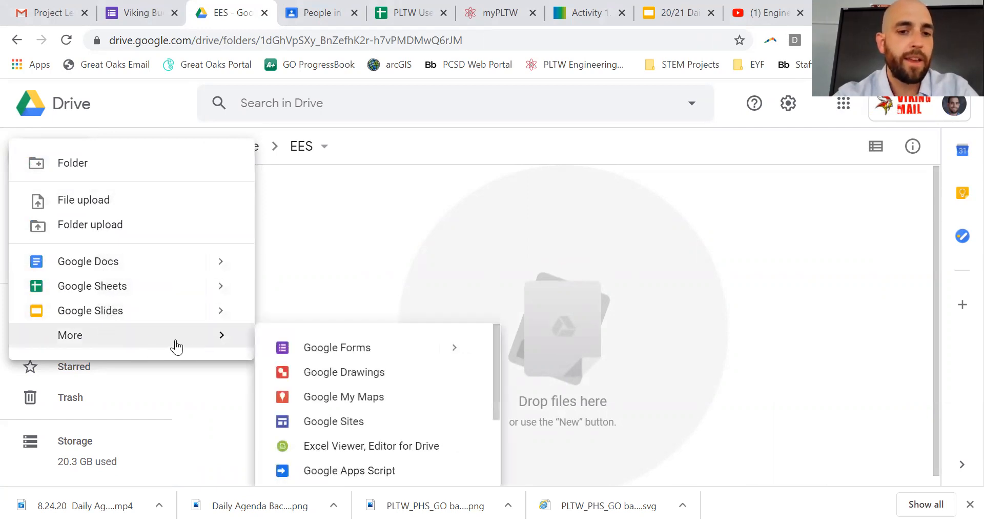
click(341, 353)
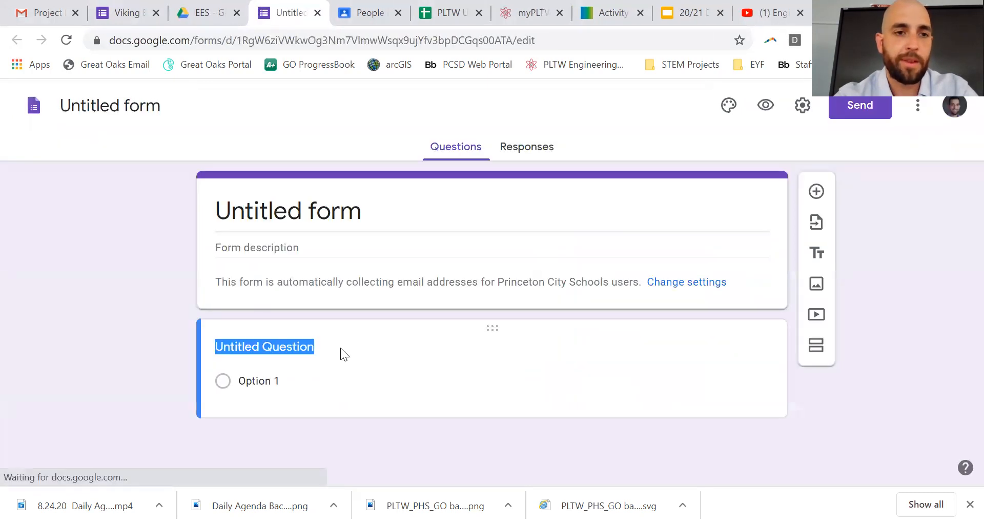
Step: Rename the untitled form to 'Do Now answer form'
click(136, 107)
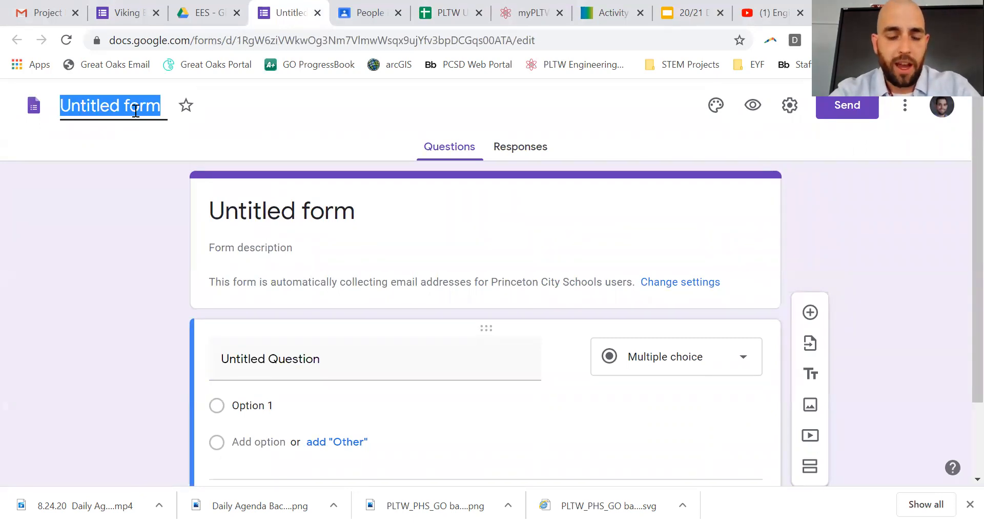
text(Do)
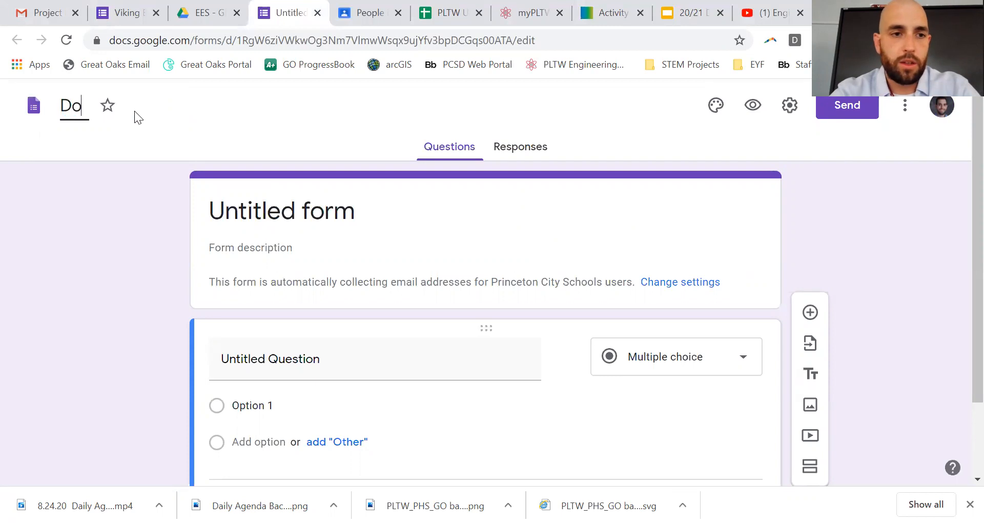
text( Now Answer form)
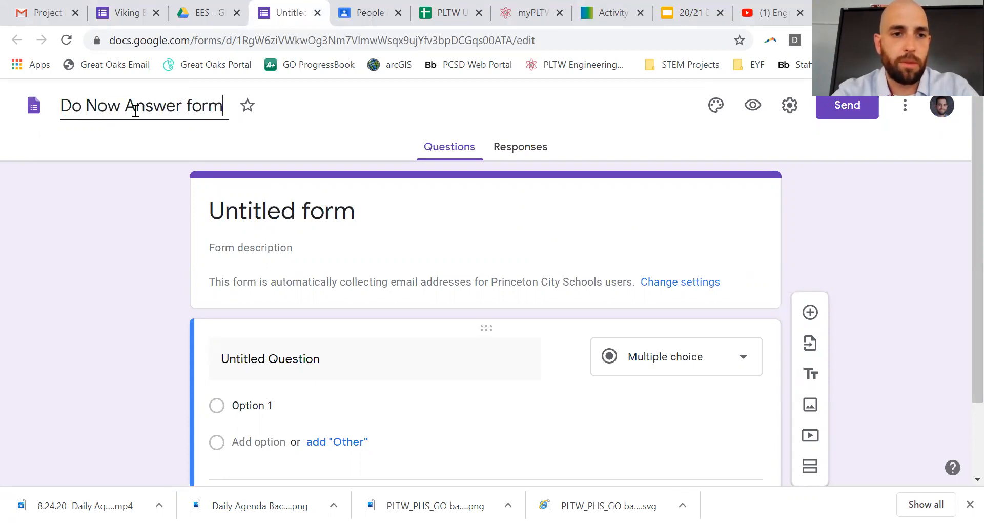
key(BackSpace)
text(a)
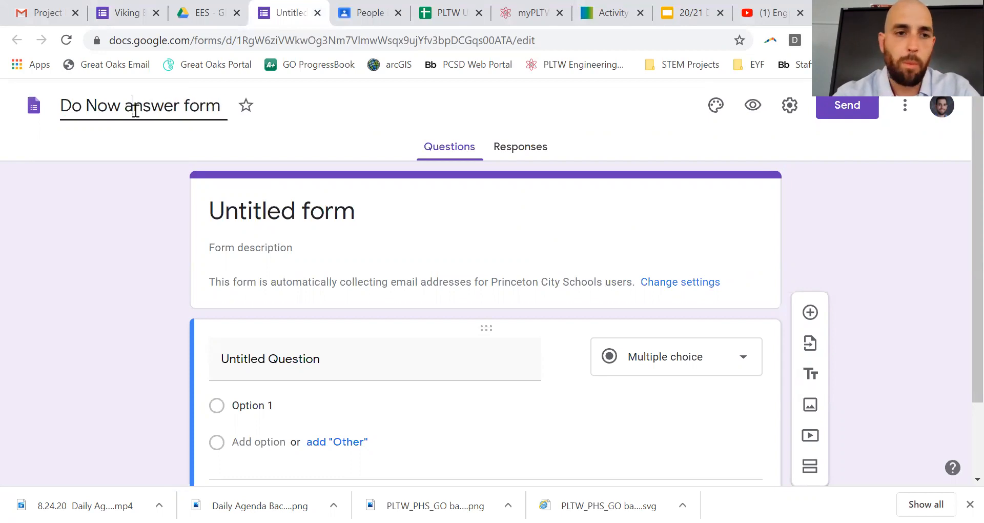
click(287, 214)
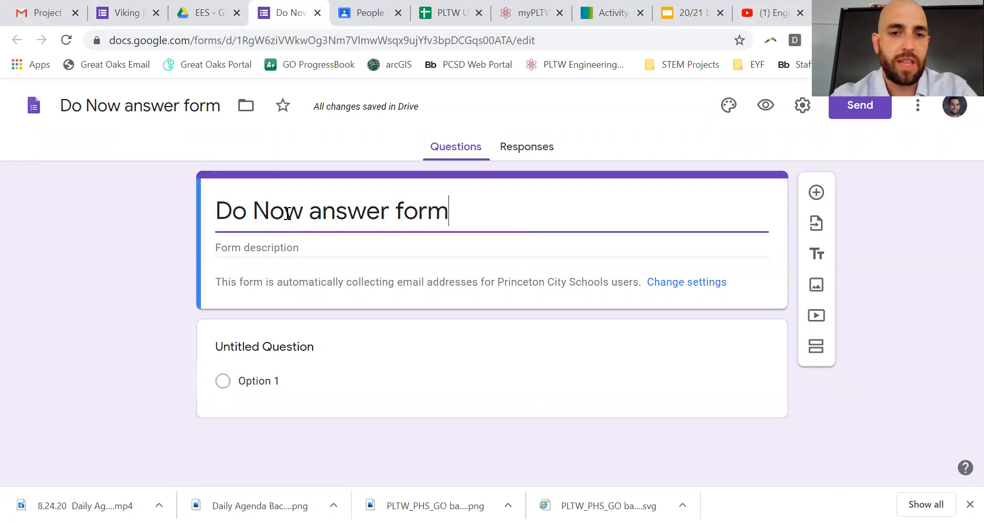
Step: Word the first question 'What is today's date?' and give it the Date answer type
click(306, 352)
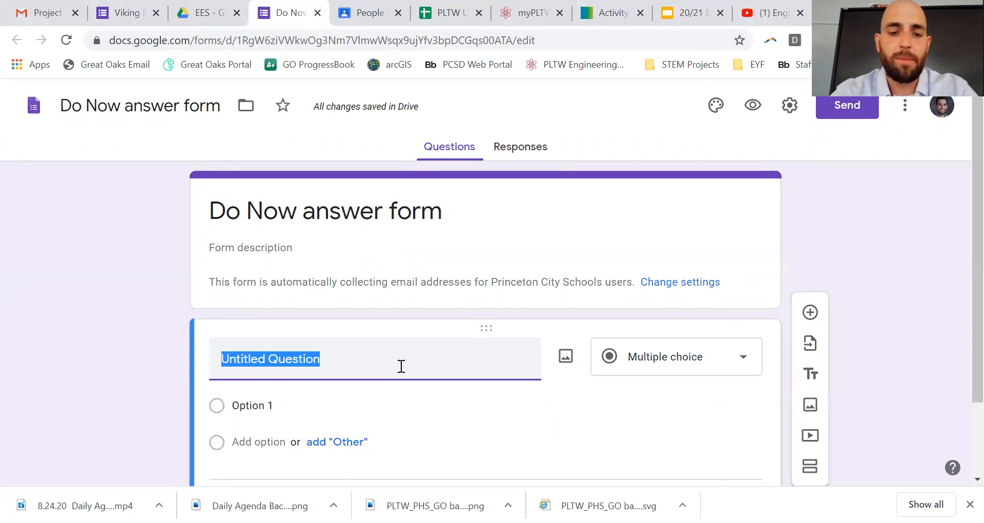
text(What is )
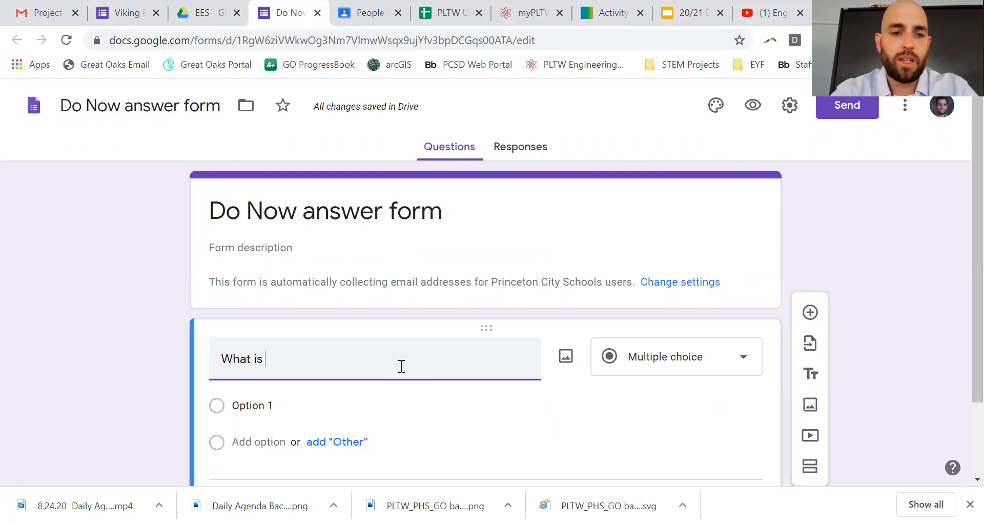
text(doday's da)
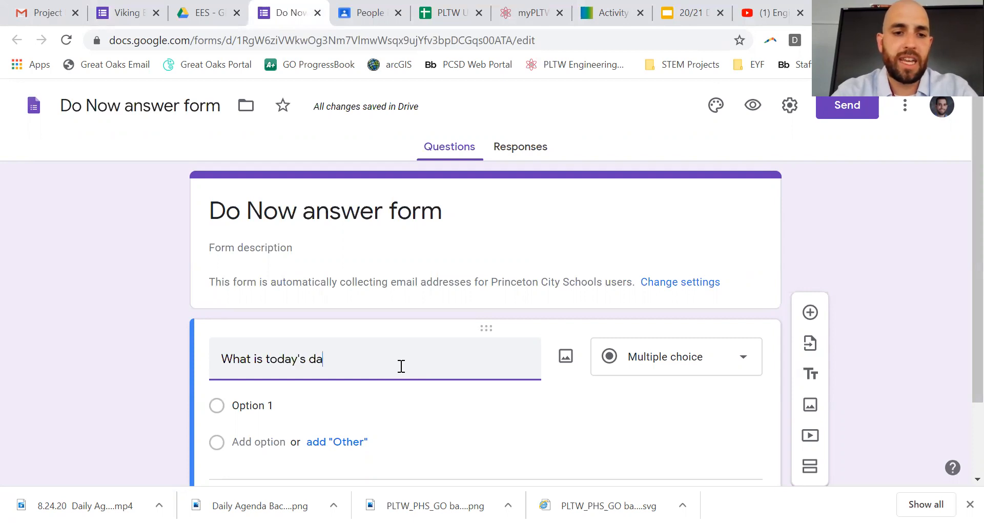
text(te?)
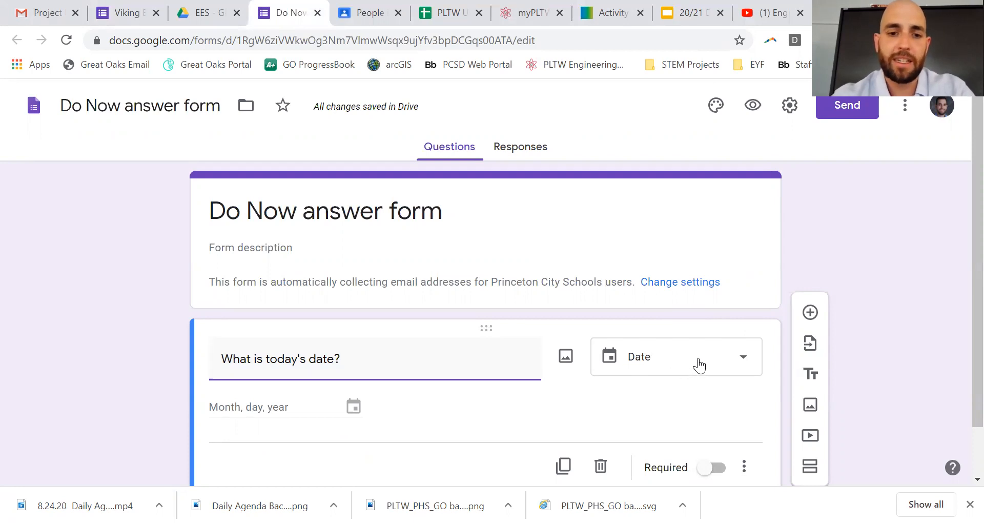
click(698, 363)
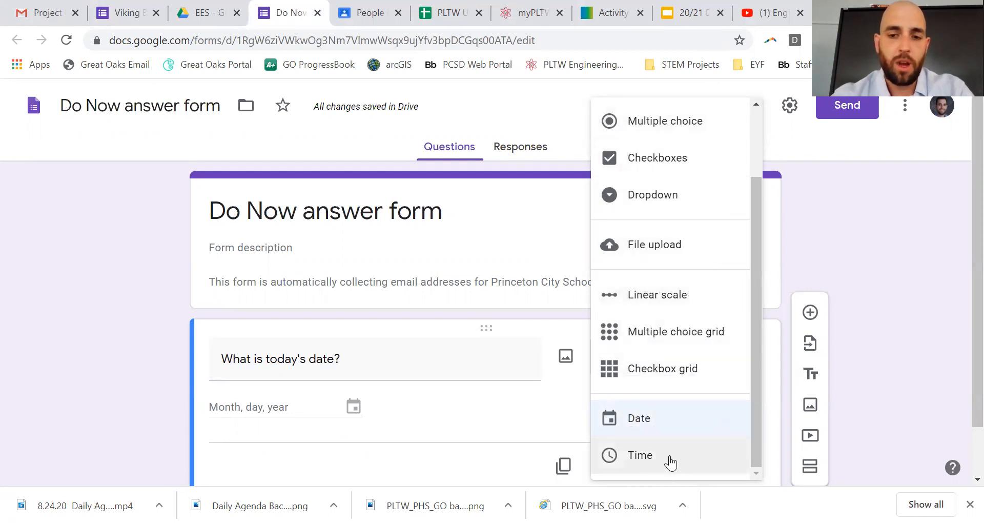
click(682, 422)
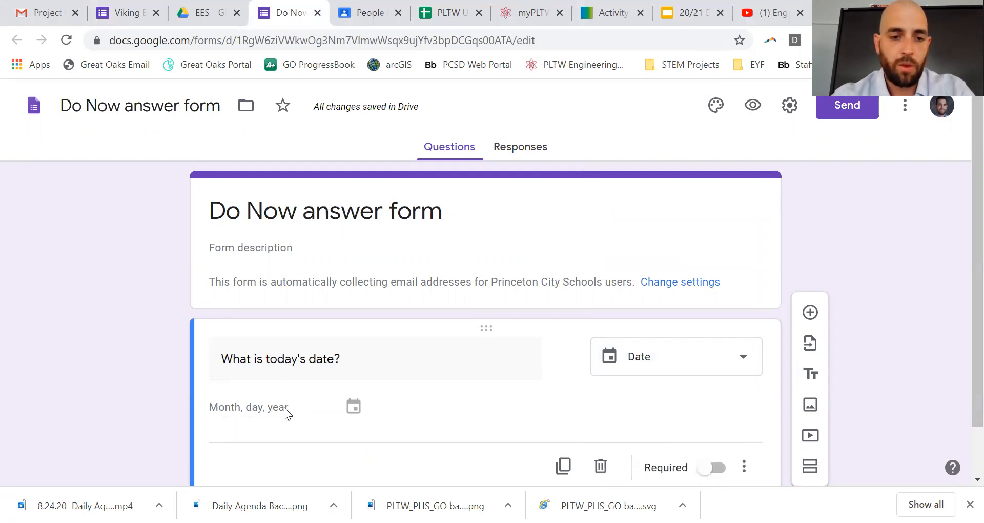
scroll(459, 427, down, 1)
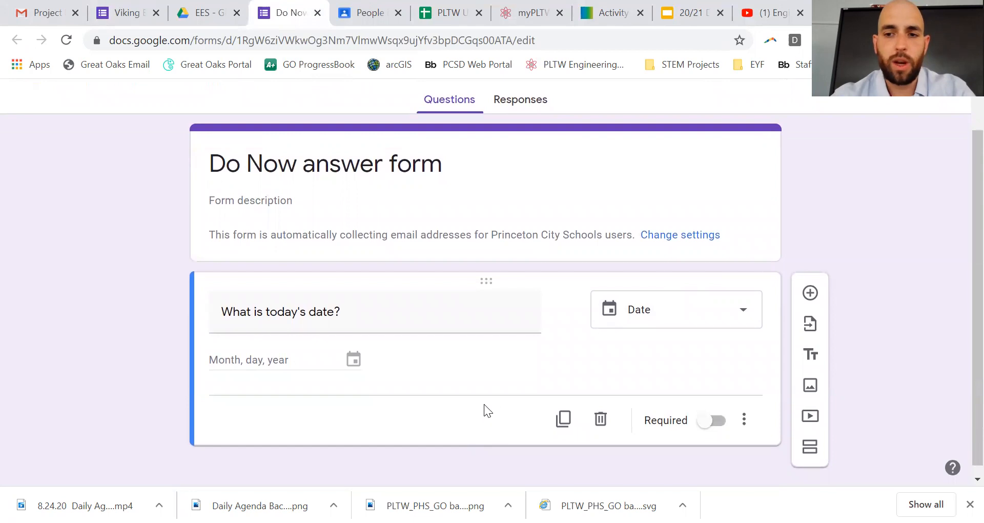
Step: Add a second question titled 'Type the Do Now question' with the Short answer type
click(810, 293)
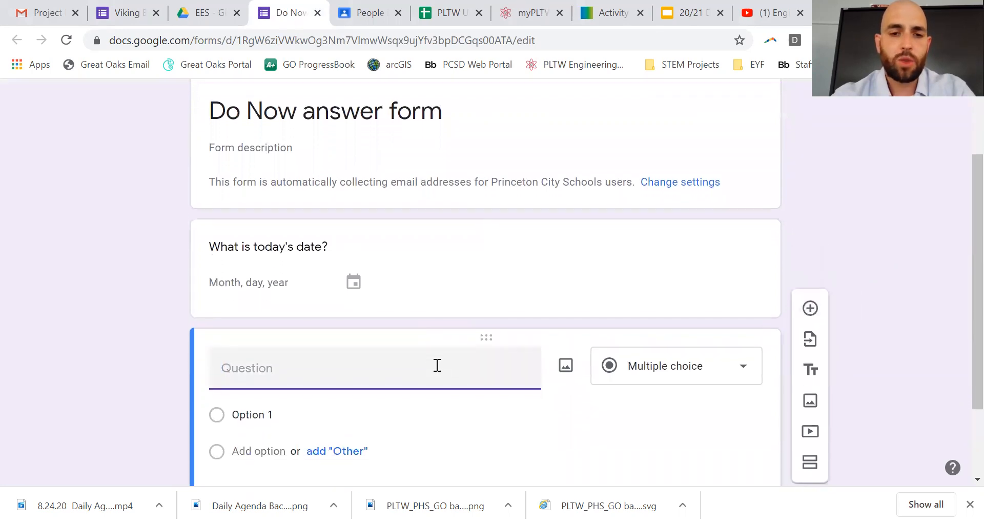
text(What)
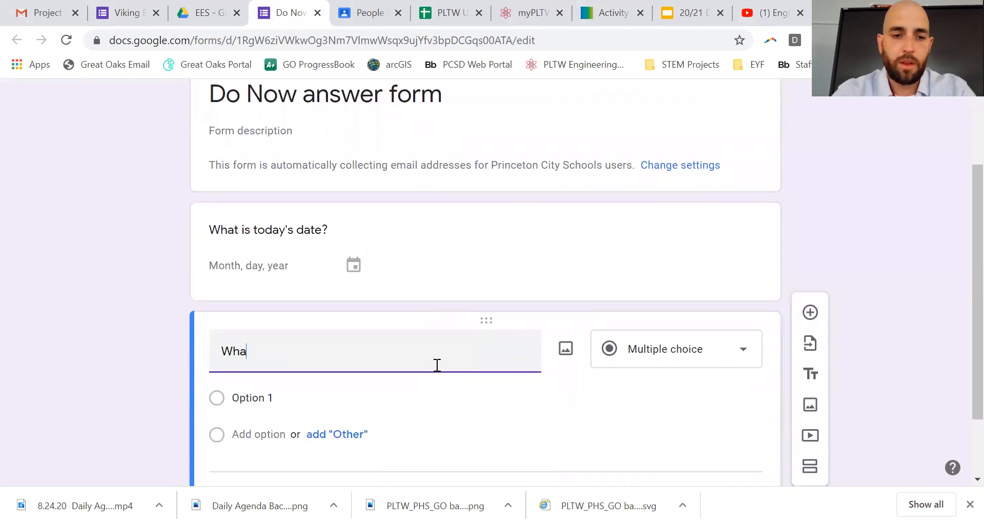
key(BackSpace)
key(BackSpace)
key(BackSpace)
text(T)
key(BackSpace)
text(Type)
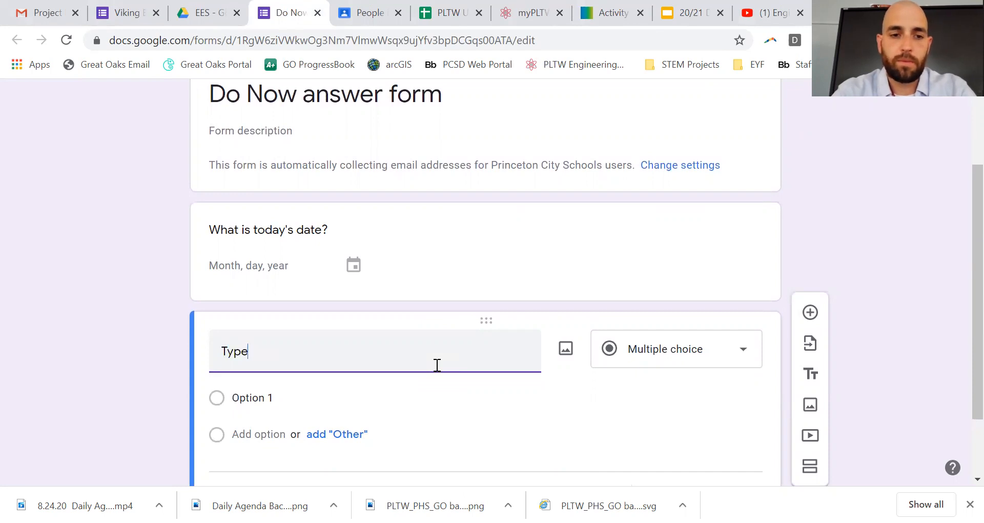
text( the Do Now qustio)
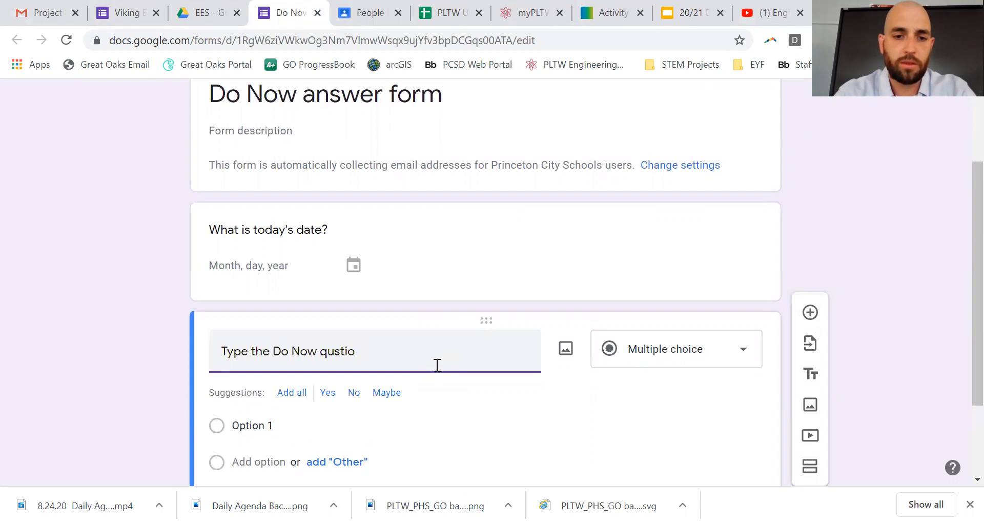
text(nst)
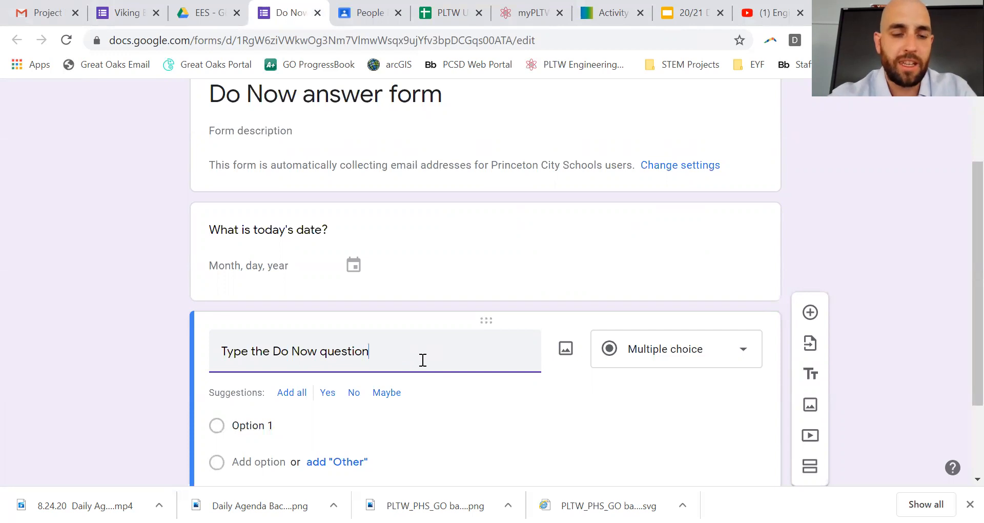
scroll(345, 401, down, 1)
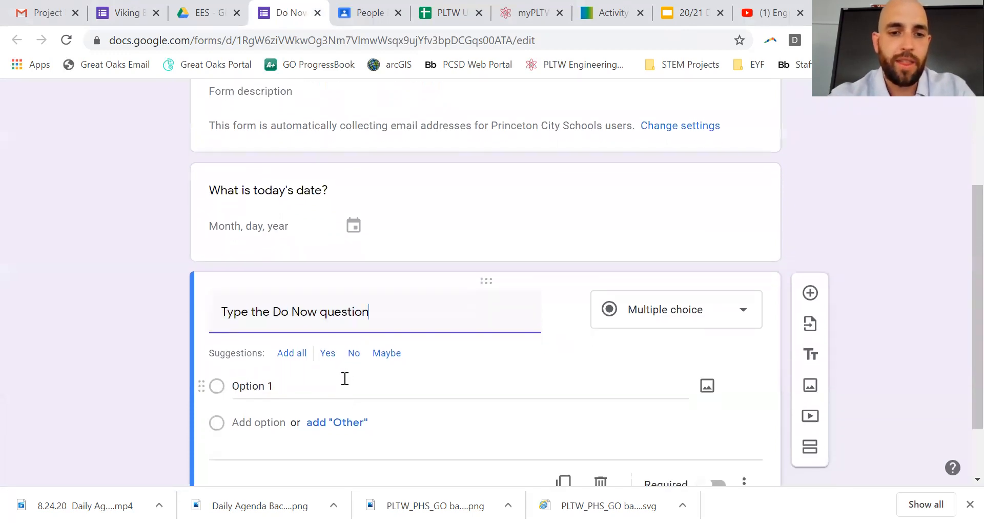
click(660, 311)
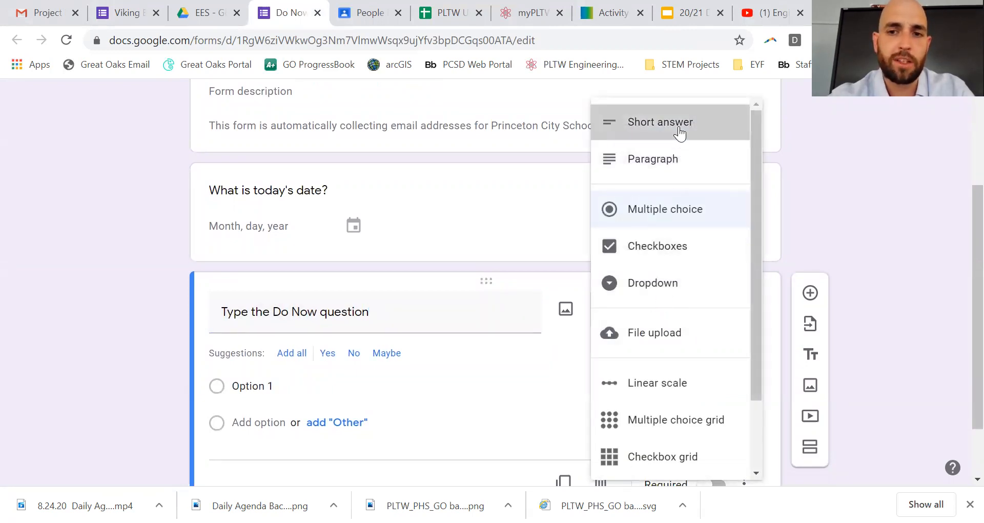
click(677, 129)
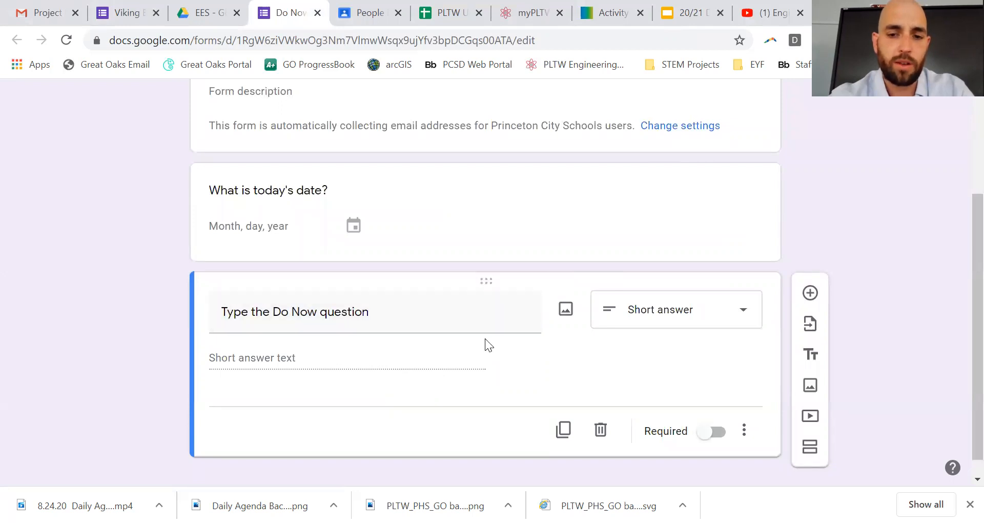
mouse_move(496, 339)
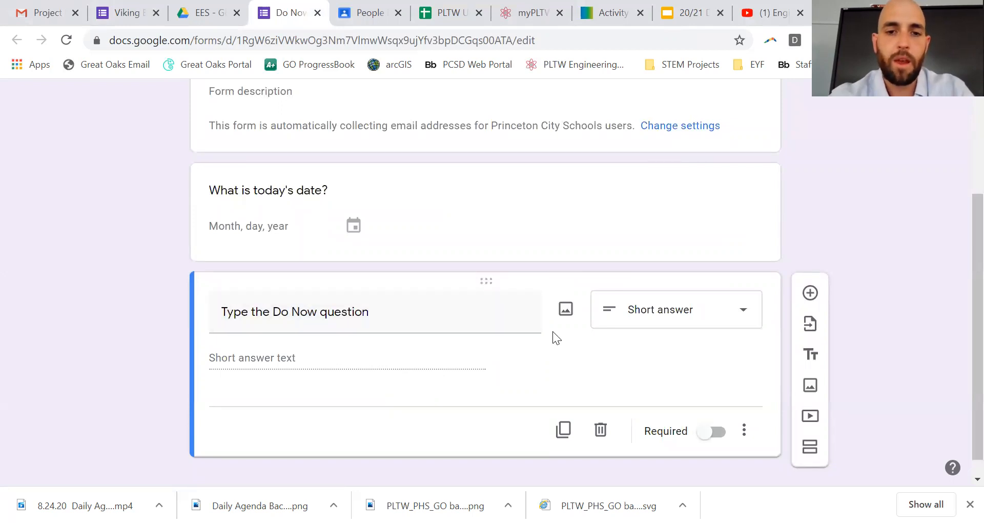
Step: Add a third question titled 'Type the Do Now answer' with the Short answer type
click(810, 293)
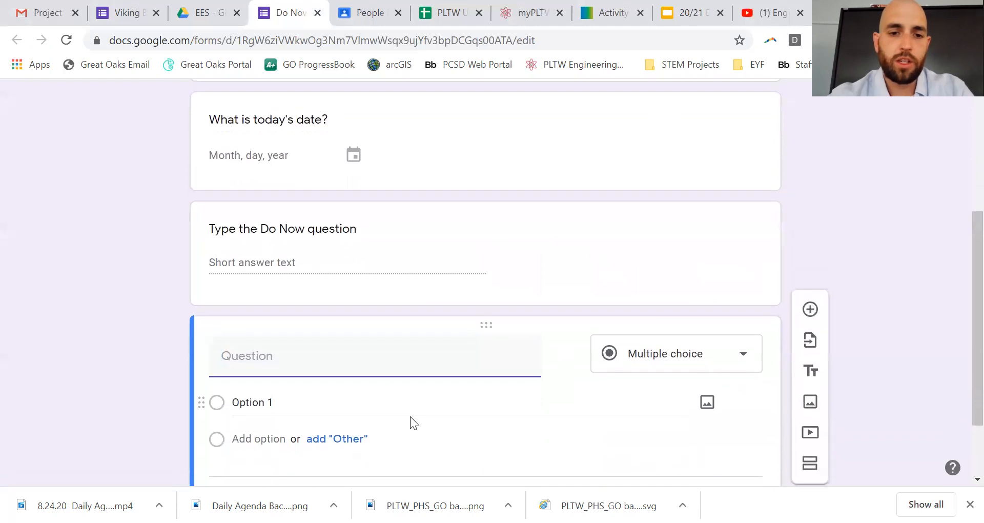
text(Tyep)
key(BackSpace)
key(BackSpace)
text(pe the Do NOw)
key(BackSpace)
key(BackSpace)
text(ow )
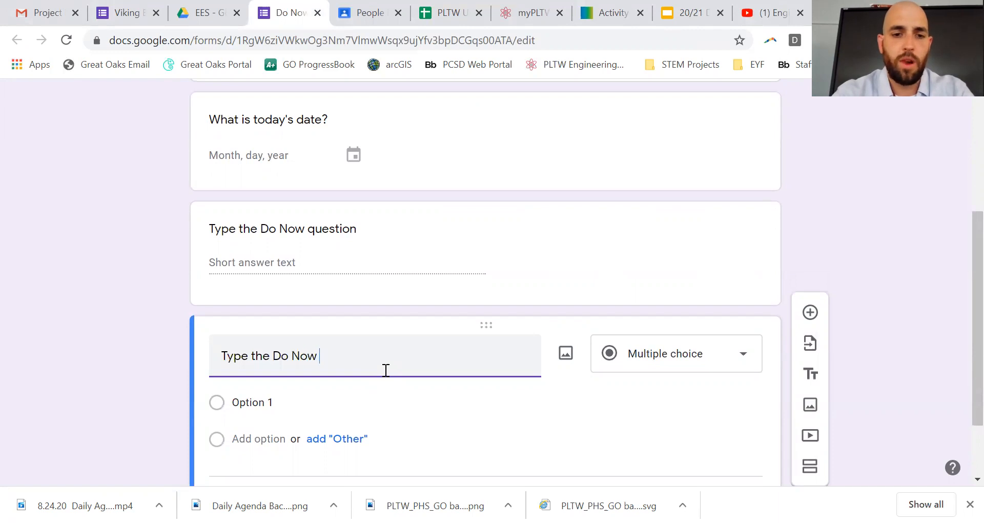
text(answer)
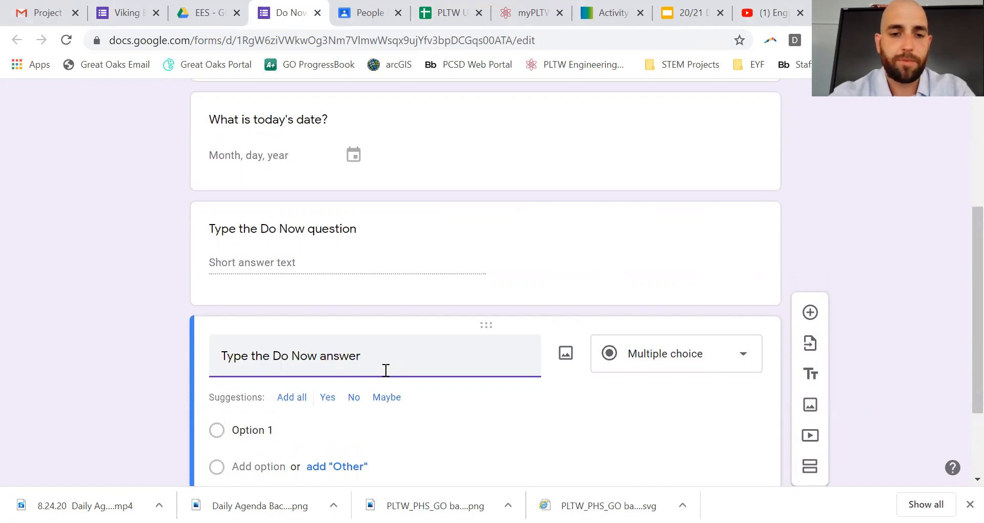
scroll(505, 419, down, 1)
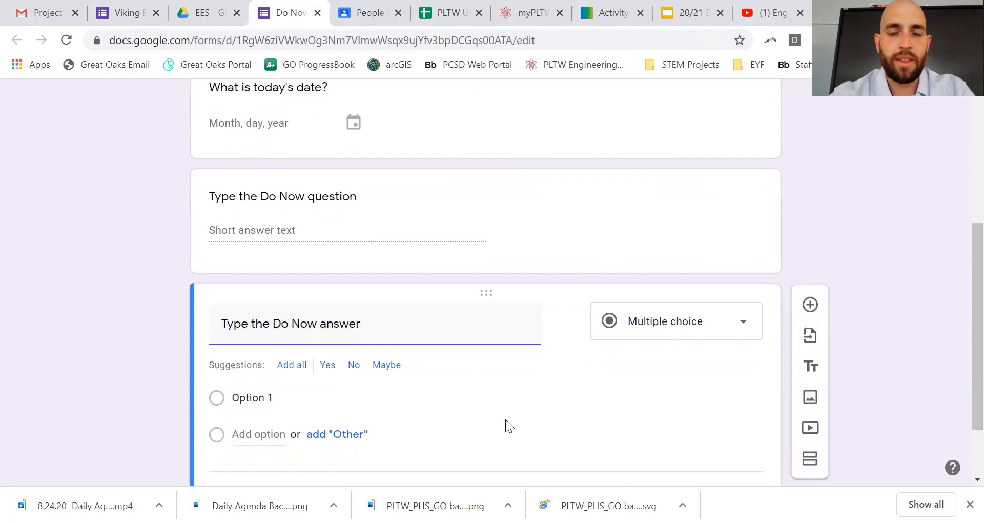
click(679, 323)
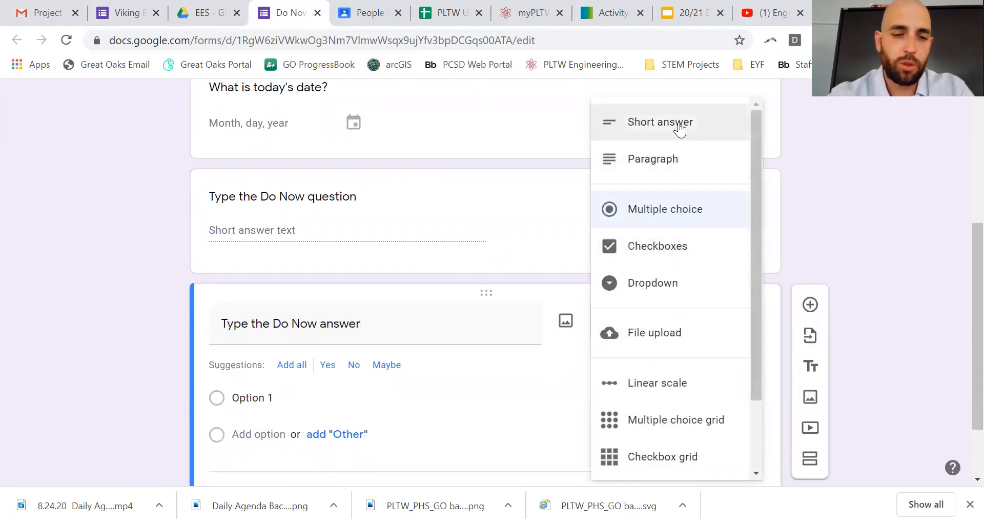
click(678, 126)
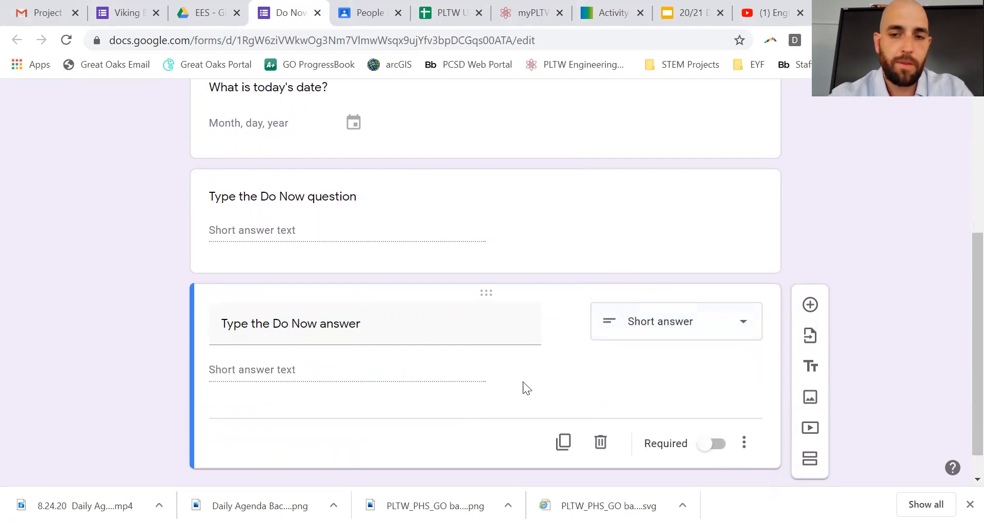
Step: Add a fourth question titled '(optional) Do Now answer corrections'
click(810, 305)
scroll(477, 402, down, 1)
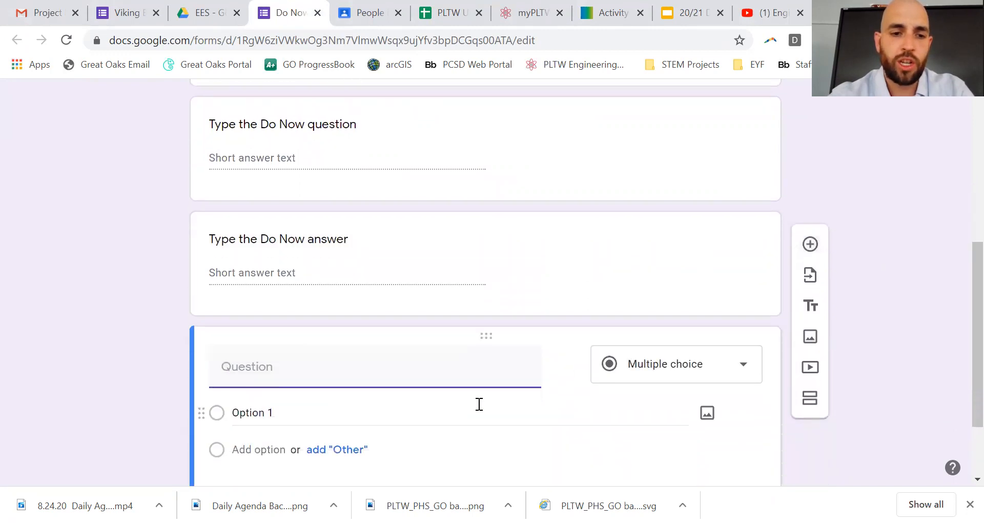
text((optional) )
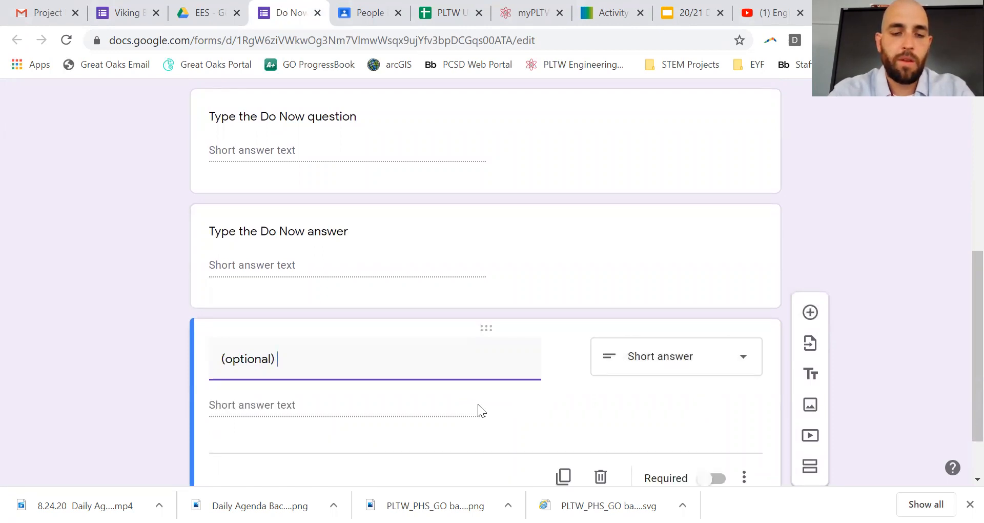
text(ADo Now anss)
key(BackSpace)
text(wer corrections)
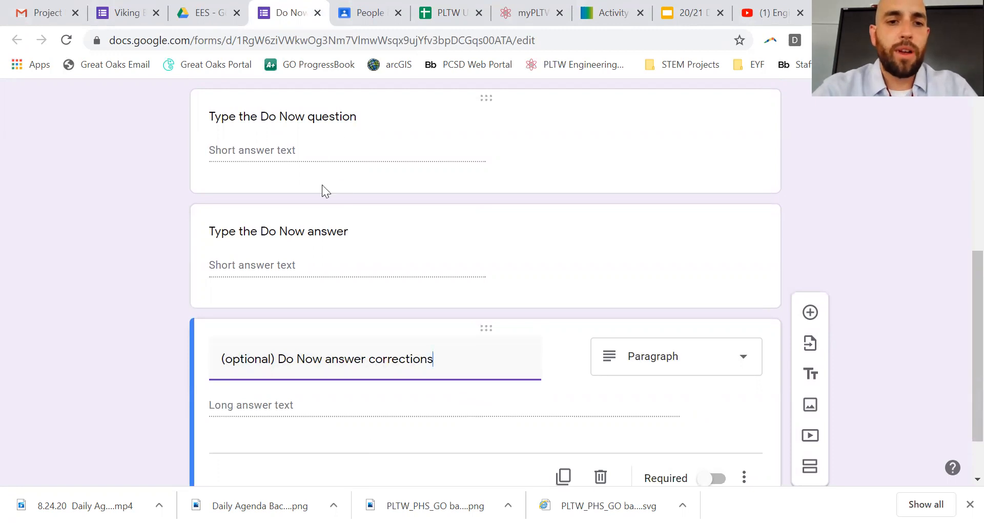
Step: Switch the corrections question from Paragraph to Short answer, then review the form
click(305, 256)
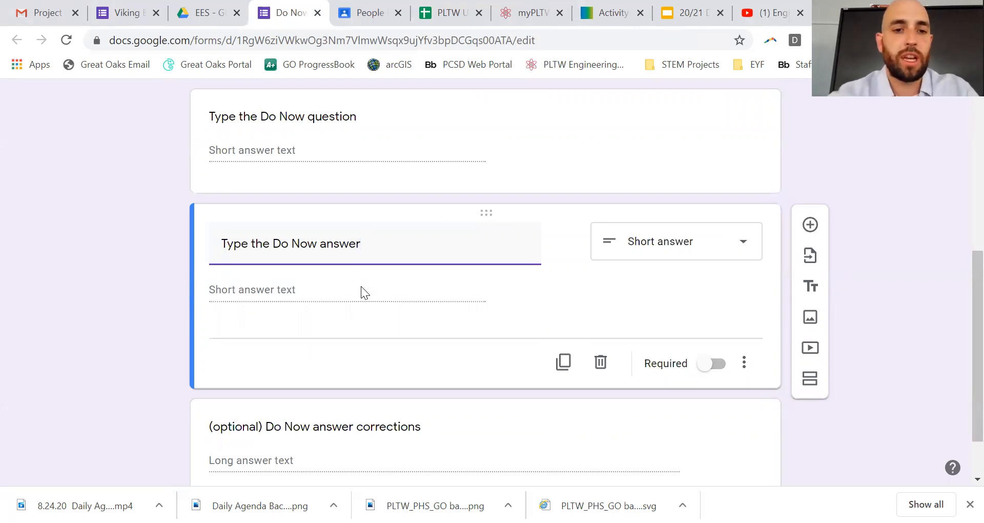
scroll(361, 286, down, 2)
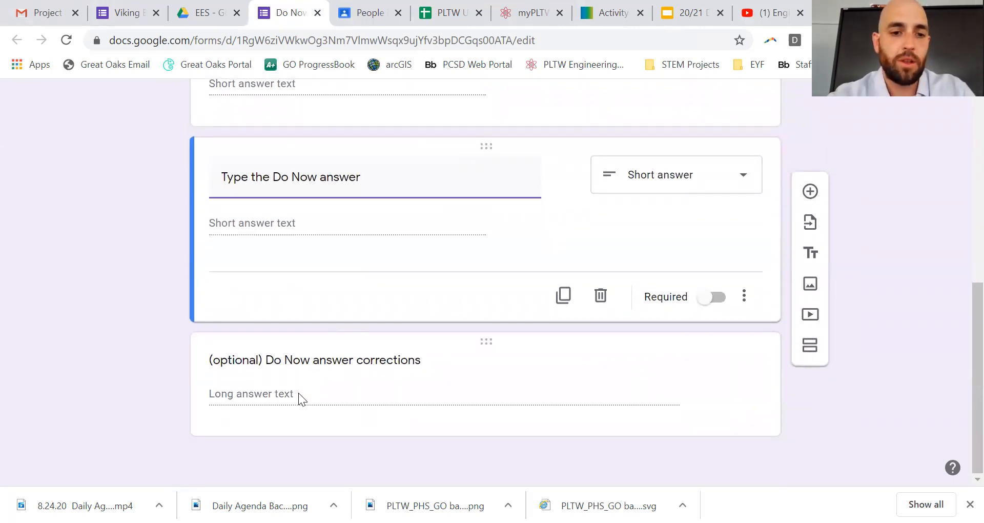
click(299, 395)
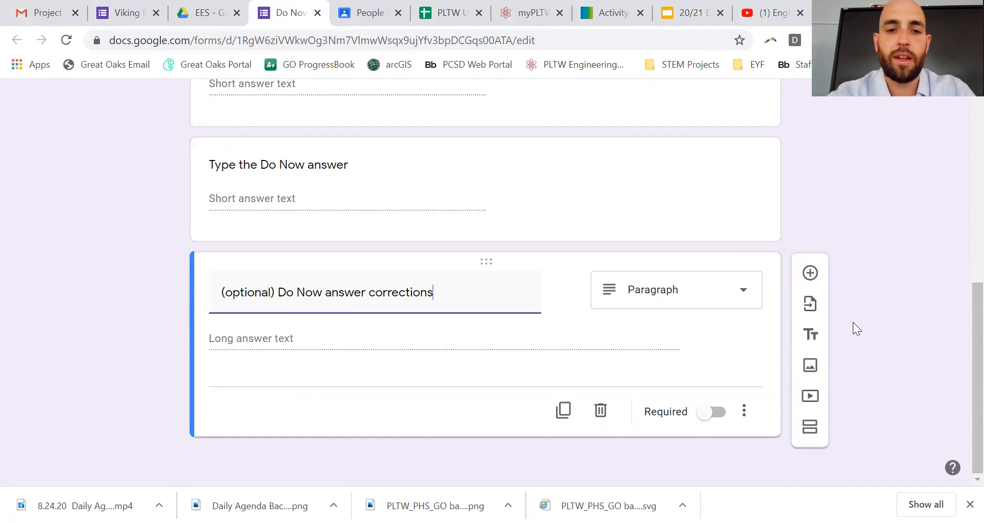
click(714, 301)
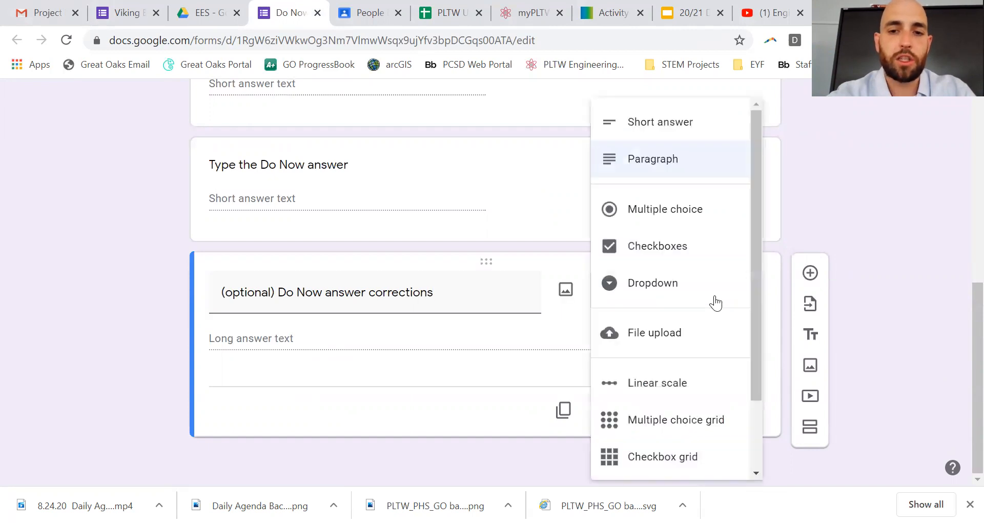
click(679, 122)
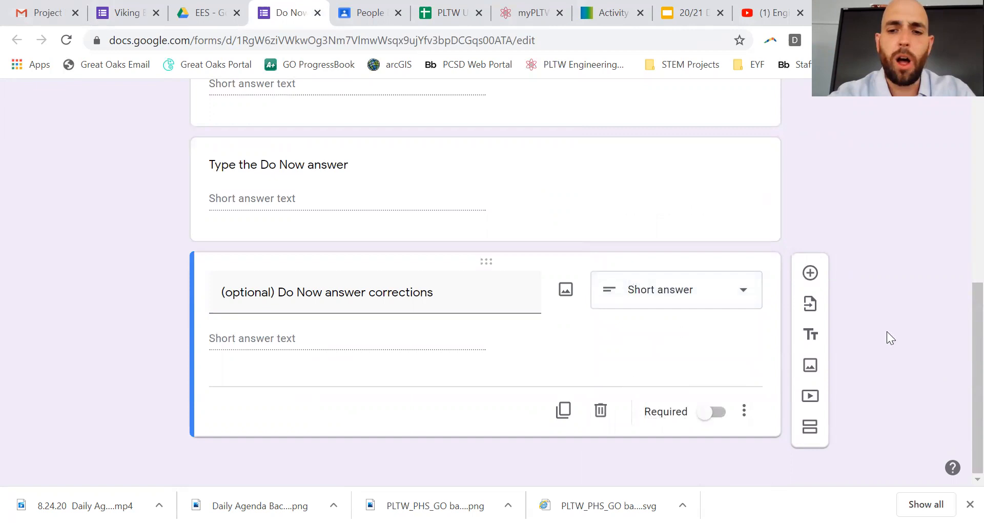
scroll(596, 299, up, 5)
scroll(593, 294, up, 3)
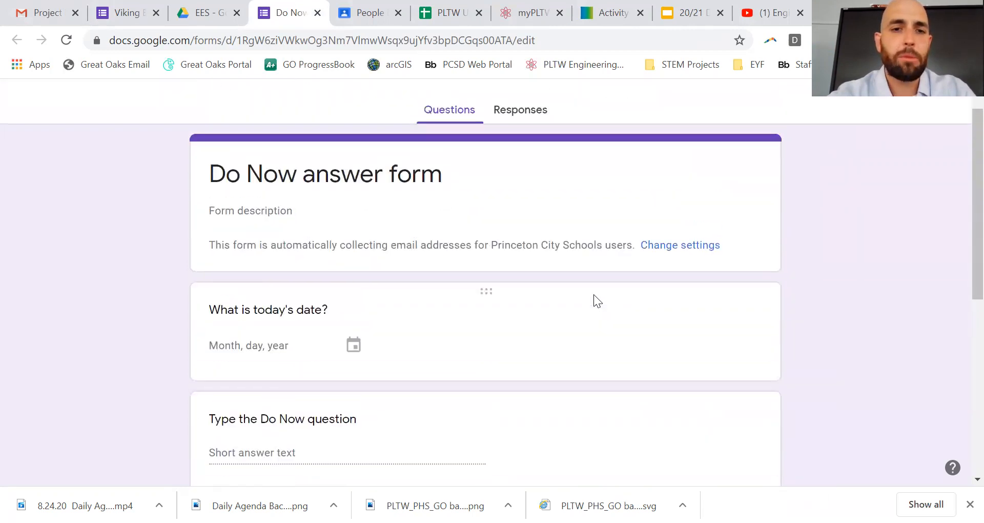
scroll(594, 294, down, 2)
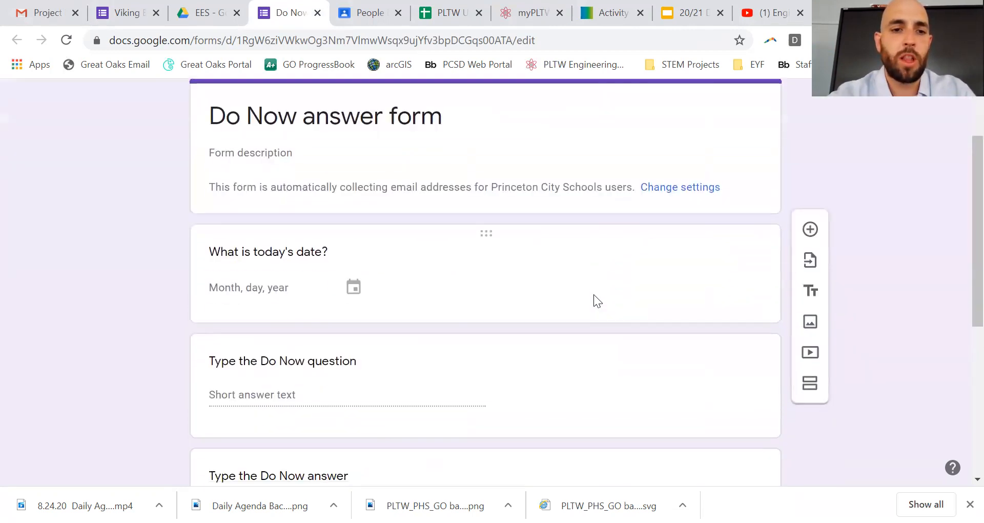
scroll(485, 267, down, 3)
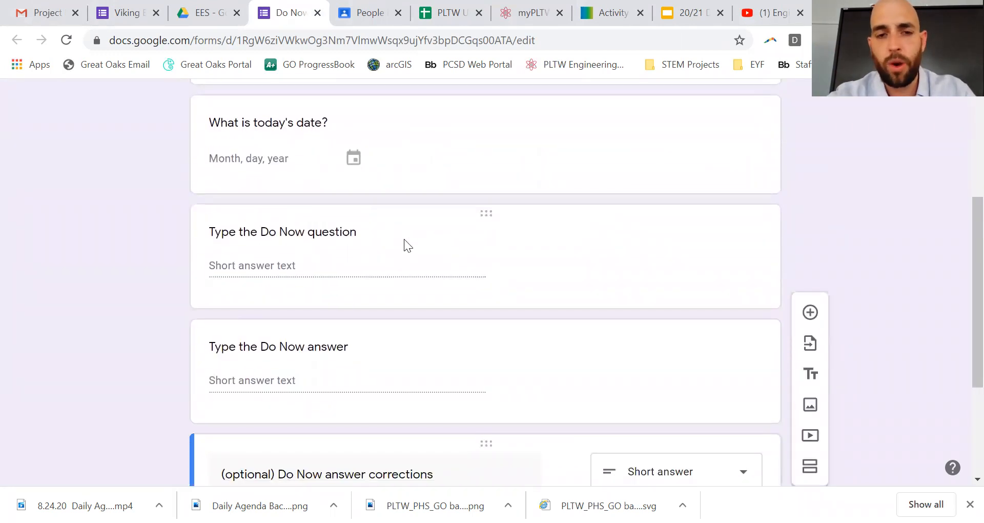
scroll(408, 349, down, 2)
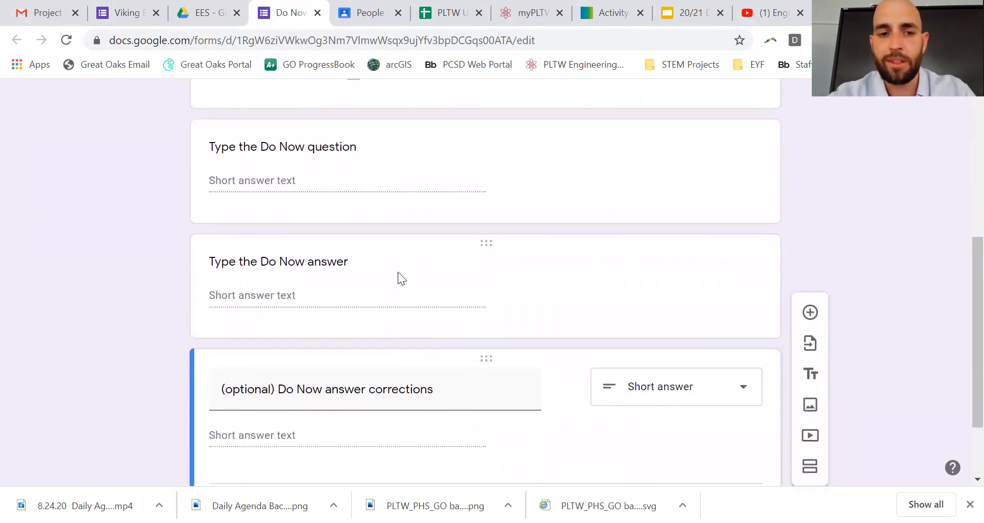
scroll(377, 393, down, 2)
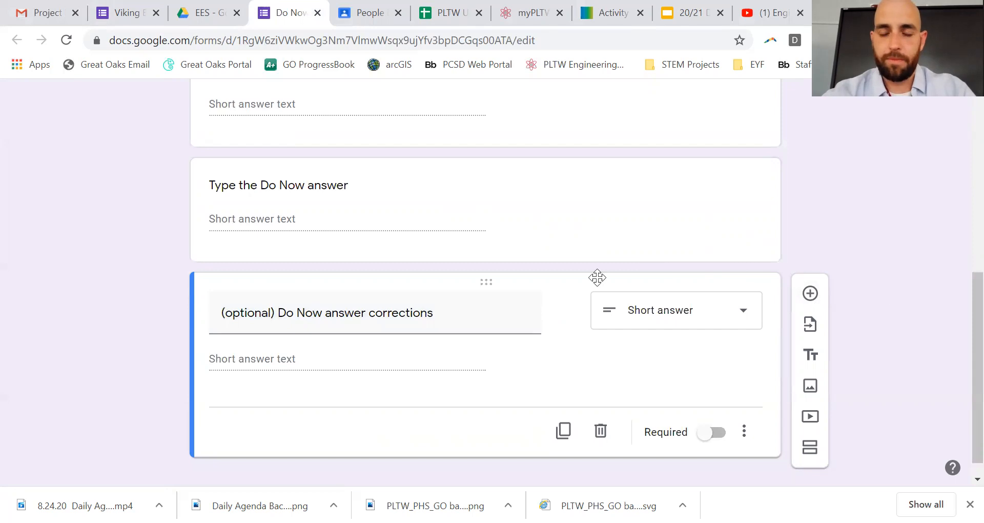
scroll(580, 272, up, 8)
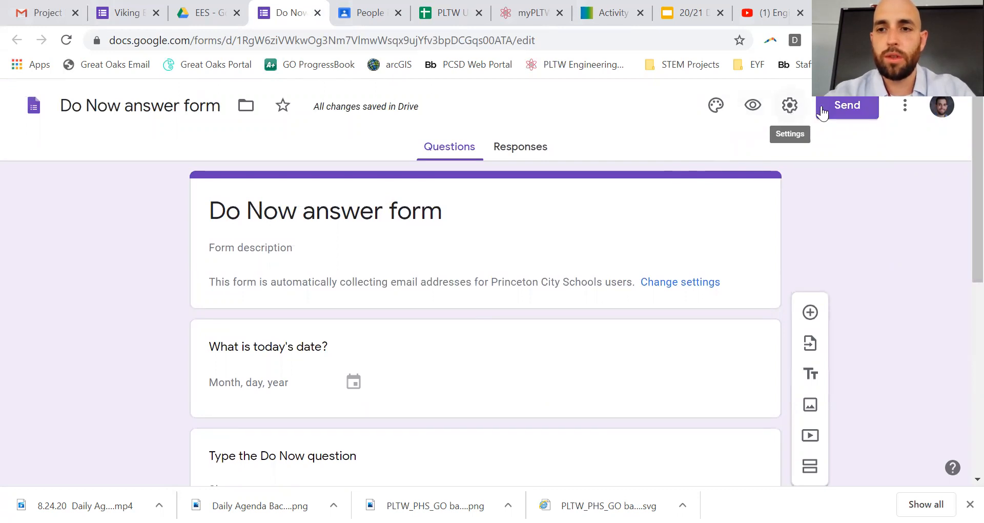
Step: Open the Send form dialog, with the email subject prefilled as 'Do Now answer form'
click(852, 113)
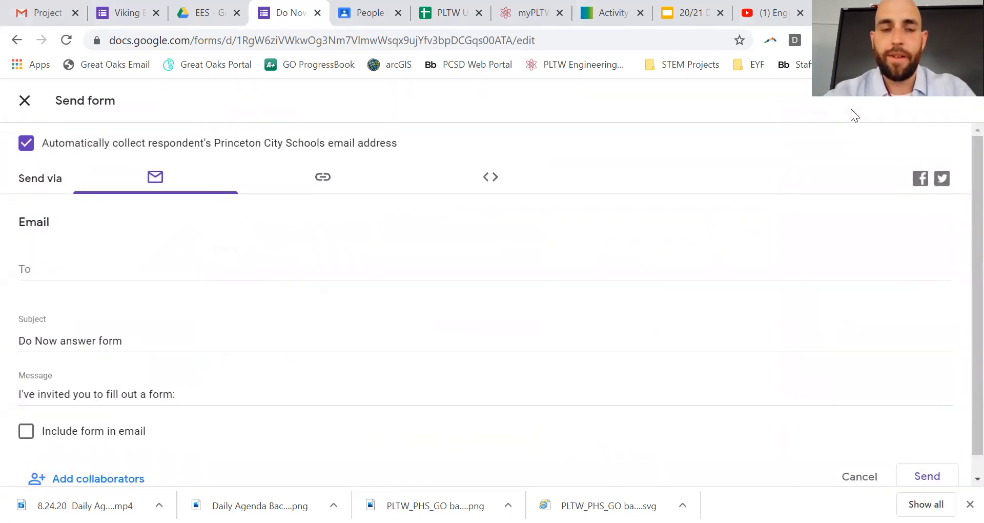
scroll(515, 363, down, 1)
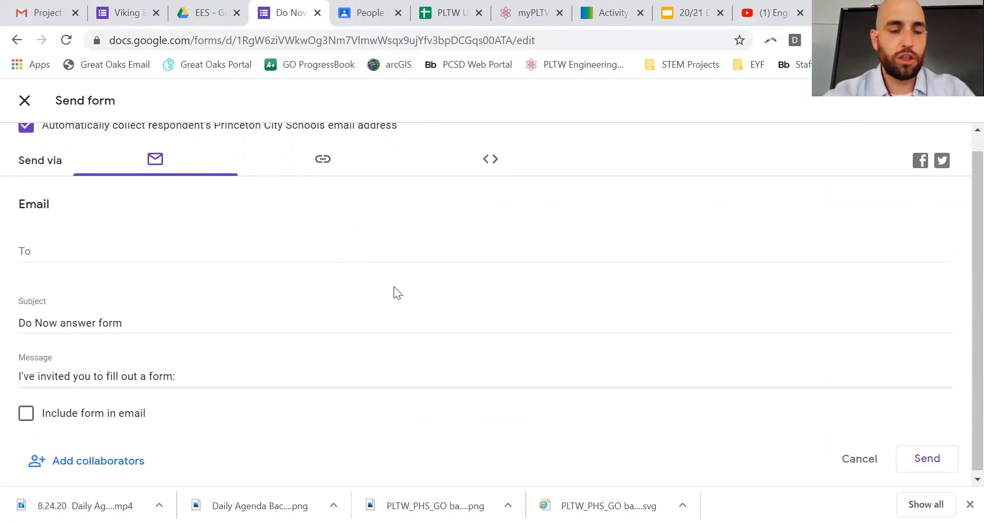
scroll(394, 287, up, 1)
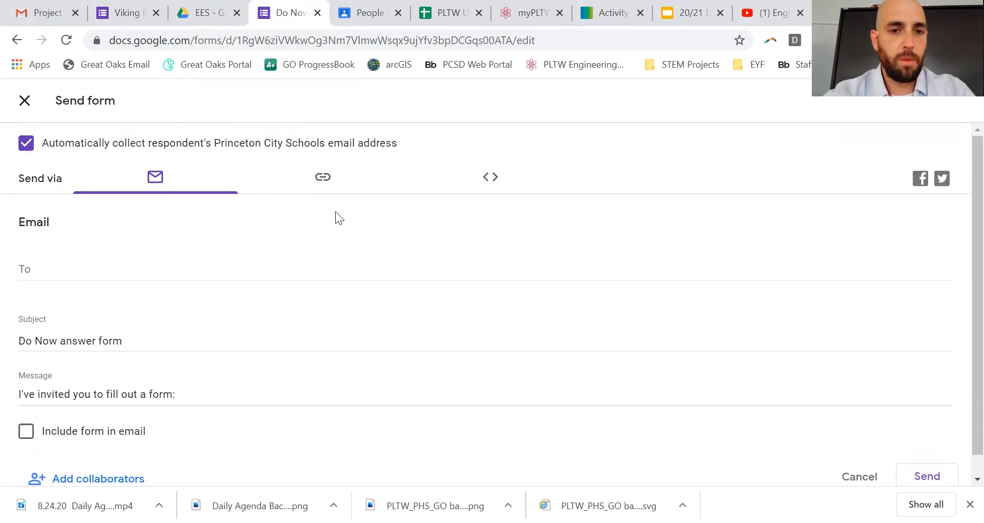
scroll(241, 342, down, 1)
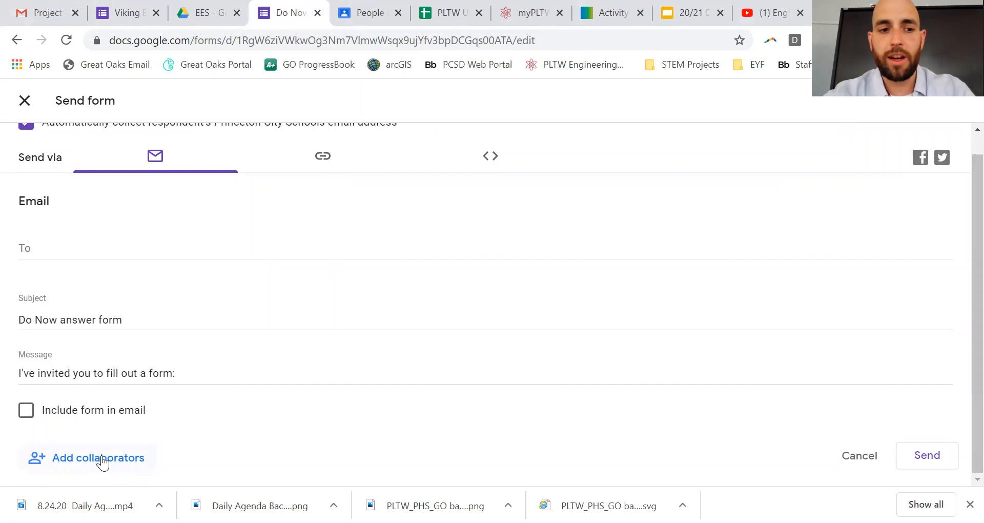
Step: Add the colleague as an Editor with email notification turned off, and share the form
click(103, 462)
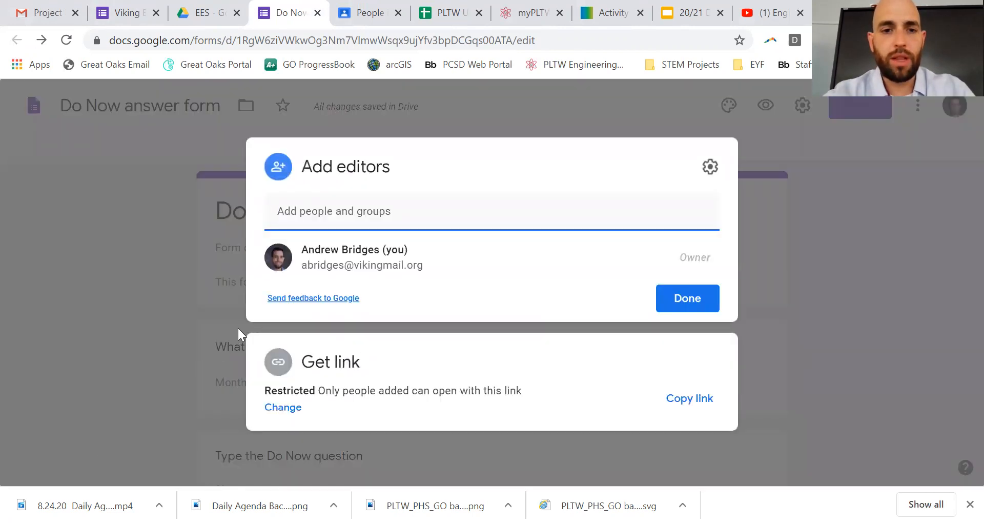
click(322, 211)
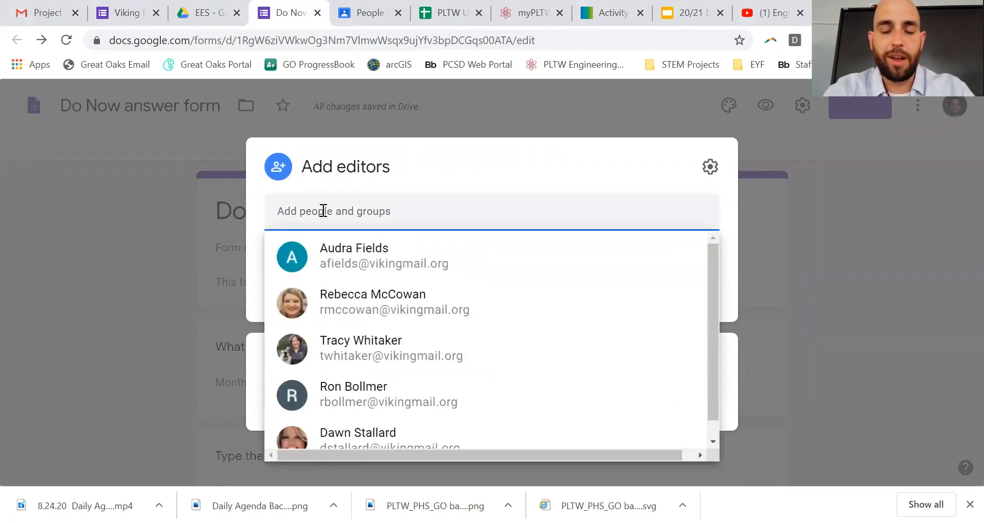
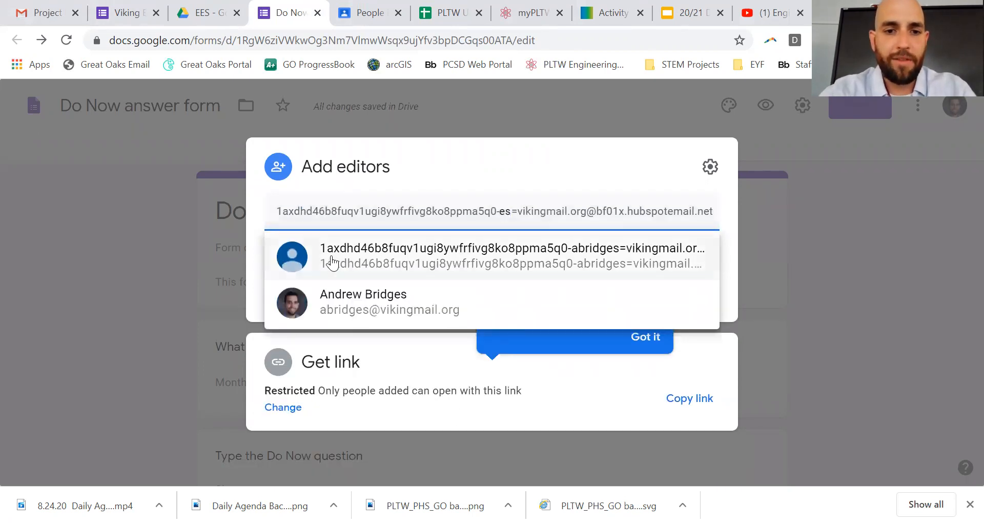
click(336, 295)
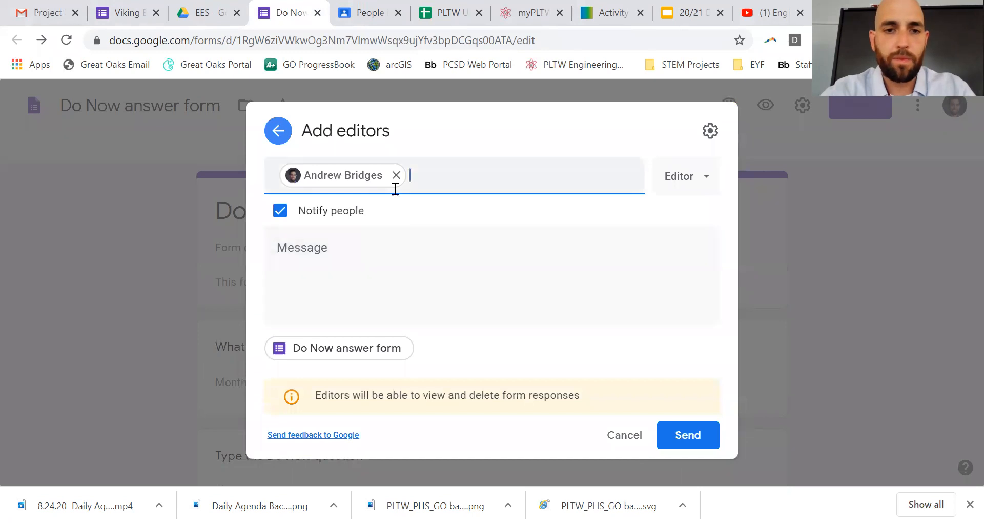
click(688, 179)
click(687, 181)
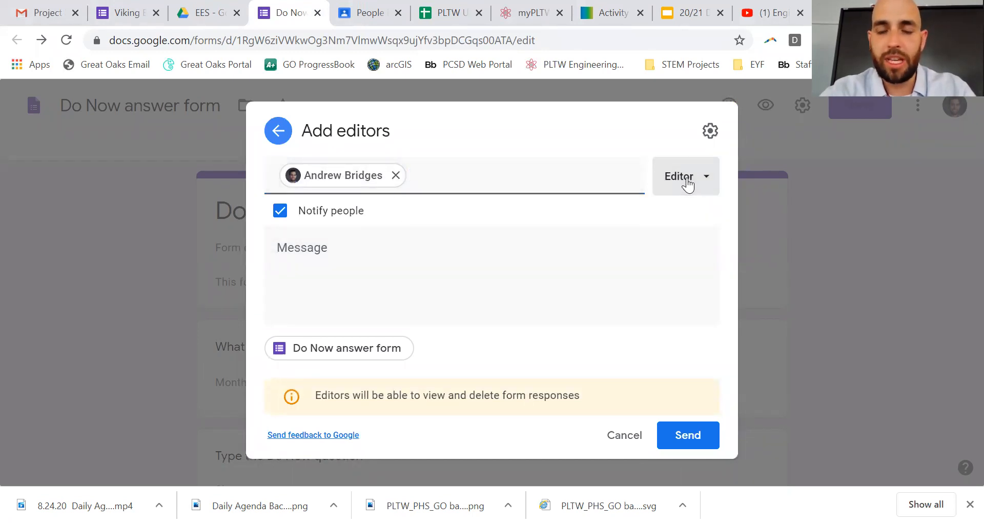
click(279, 211)
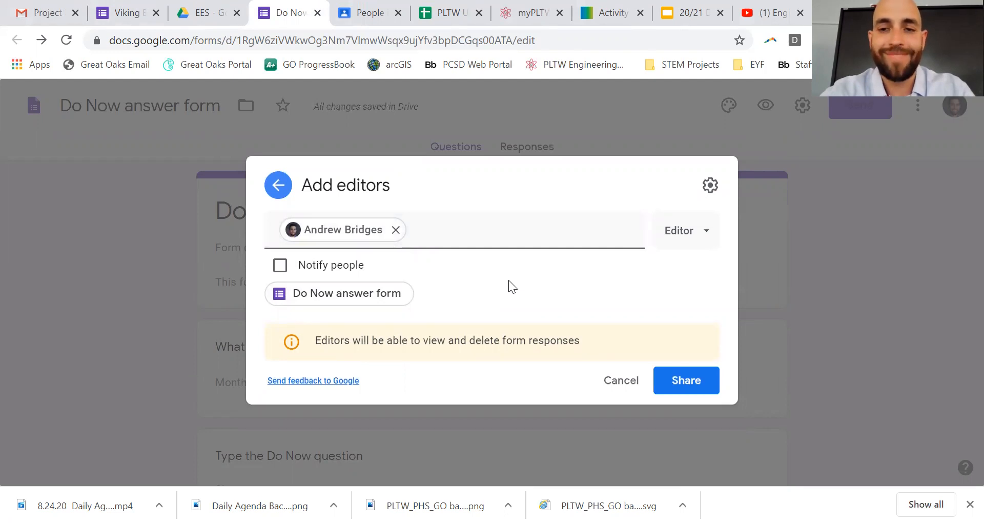
click(680, 383)
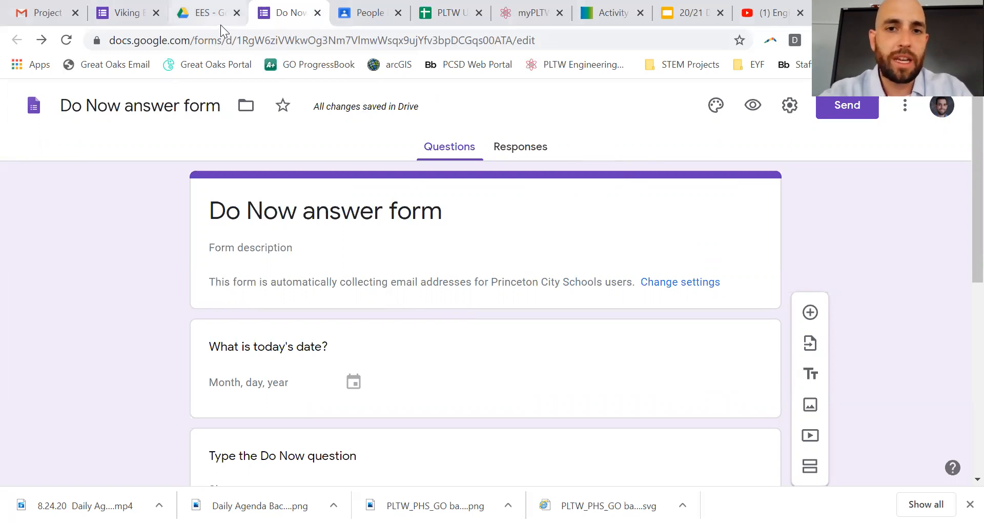
Step: Check the agenda slide, then reopen the Do Now answer form from EES and preview it
click(658, 23)
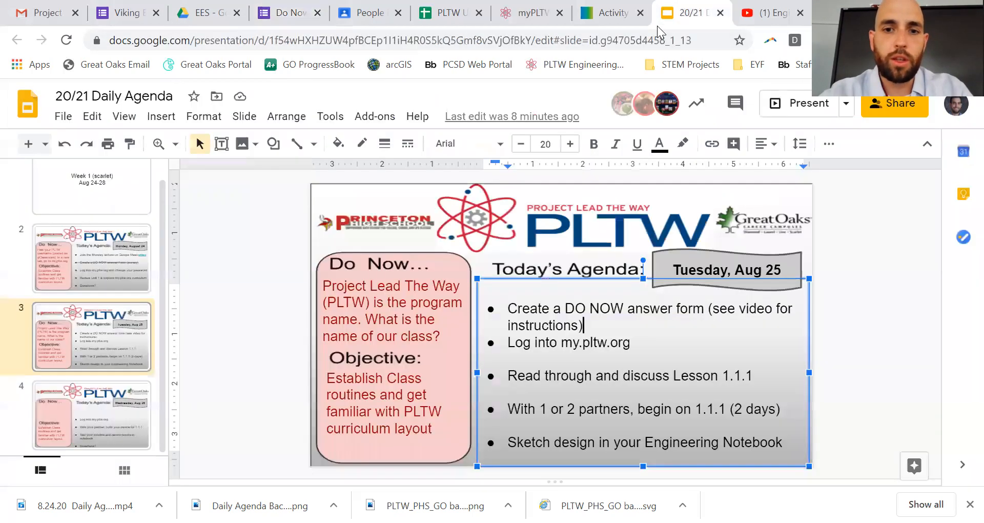
click(280, 288)
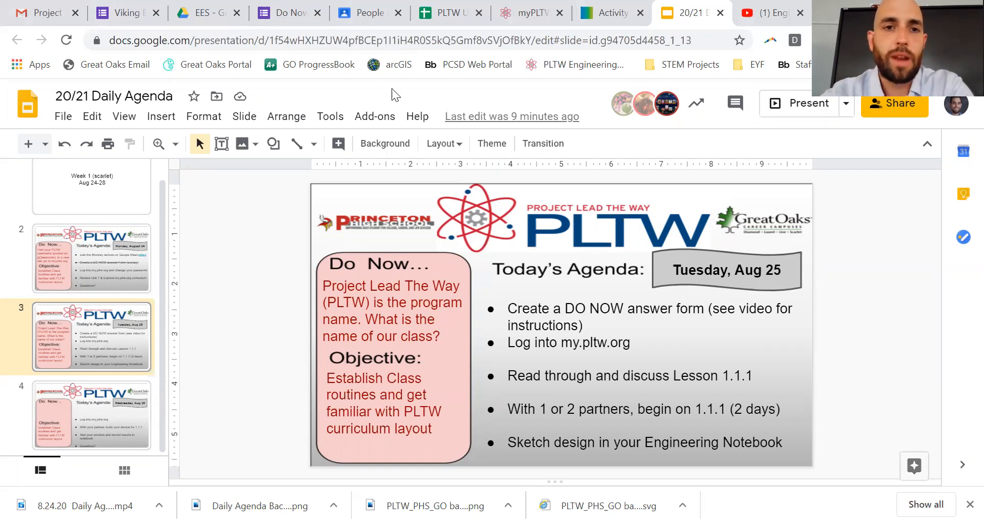
click(195, 14)
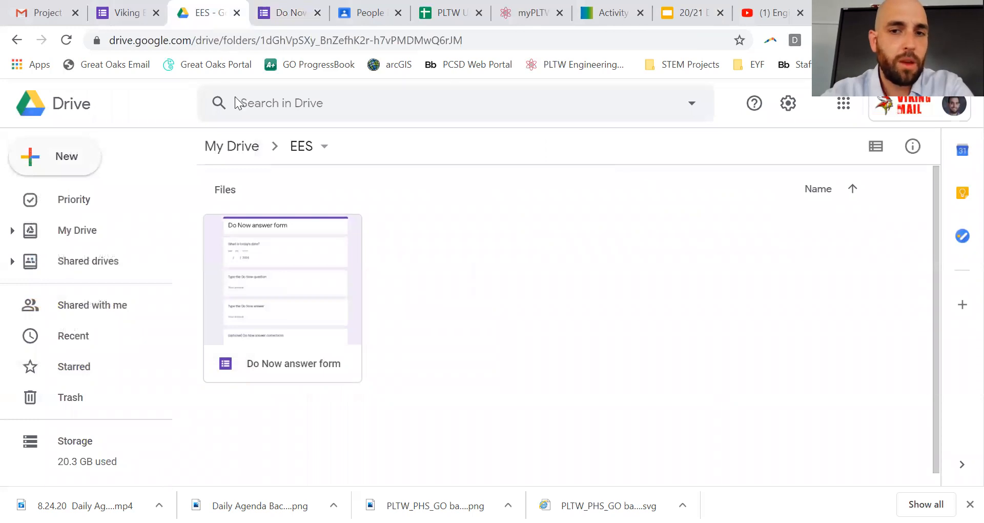
double_click(291, 308)
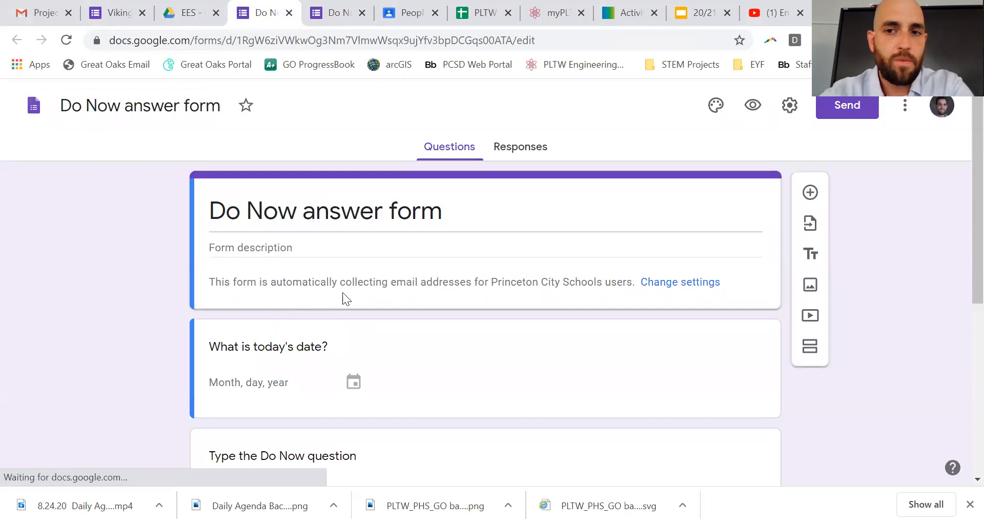
click(754, 105)
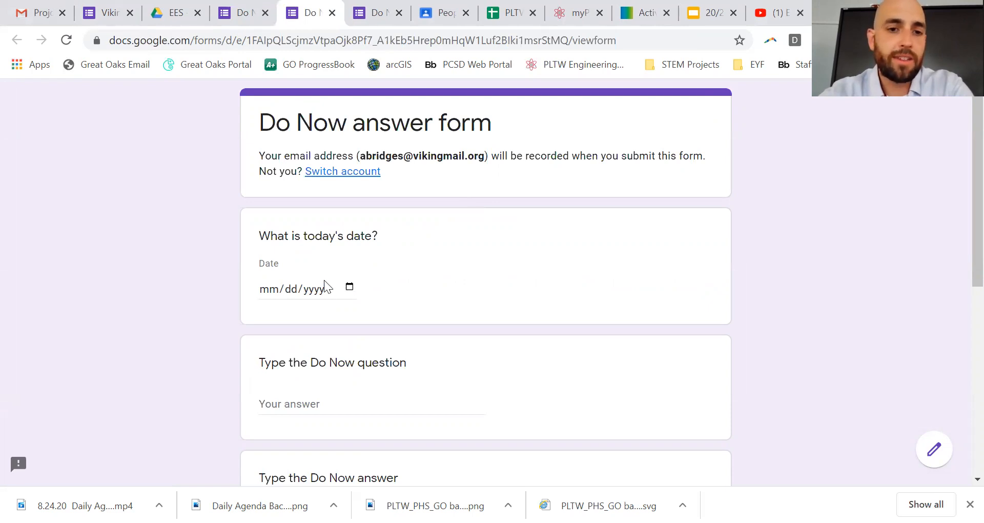
Step: Fill in the preview's date field as 08/25/2020 using the calendar picker
click(349, 288)
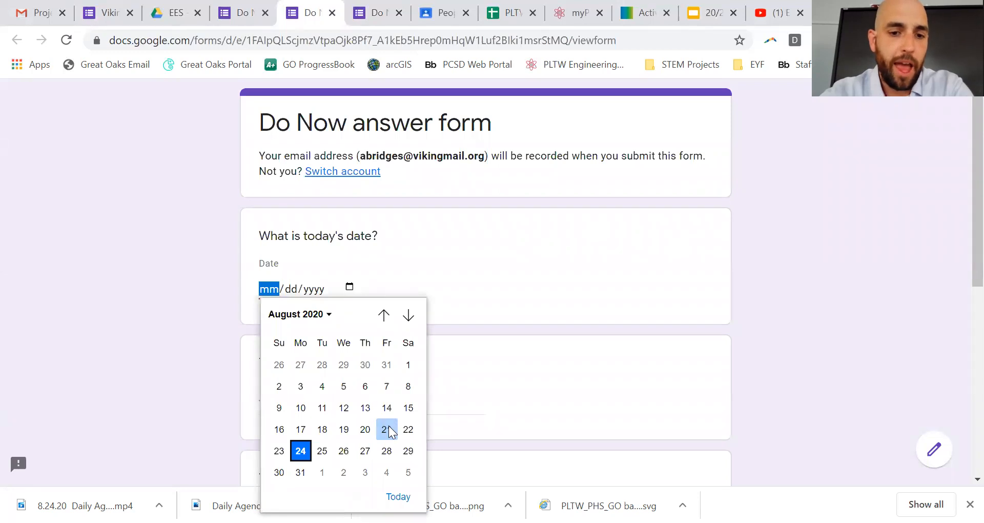
click(399, 495)
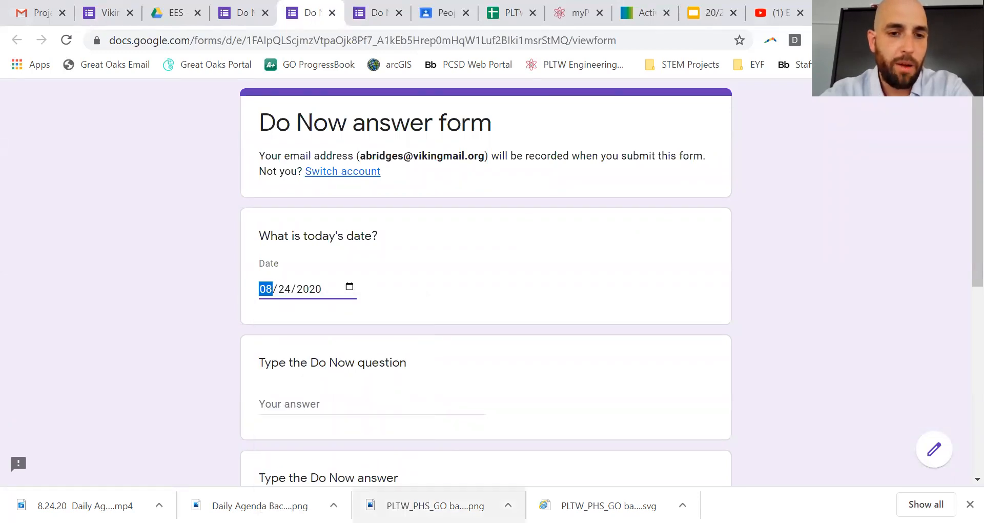
click(284, 289)
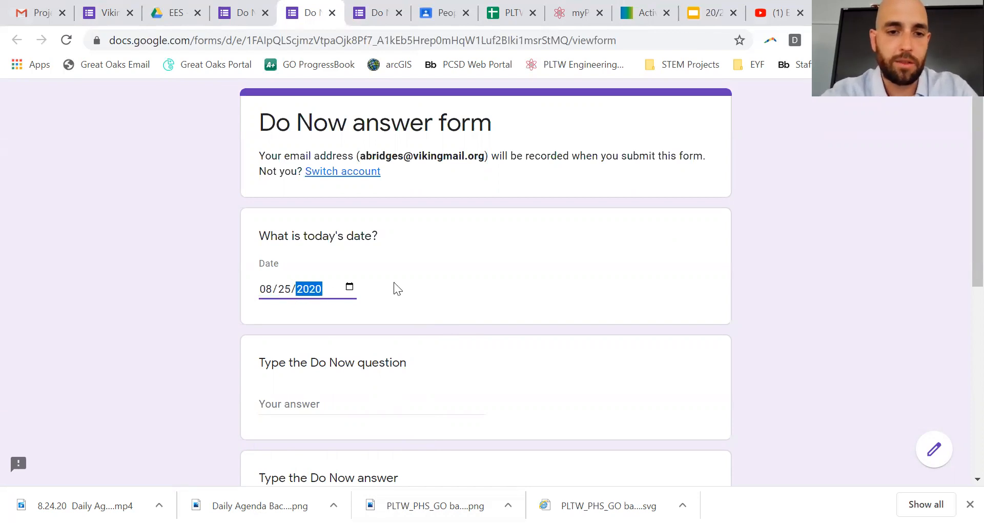
click(420, 288)
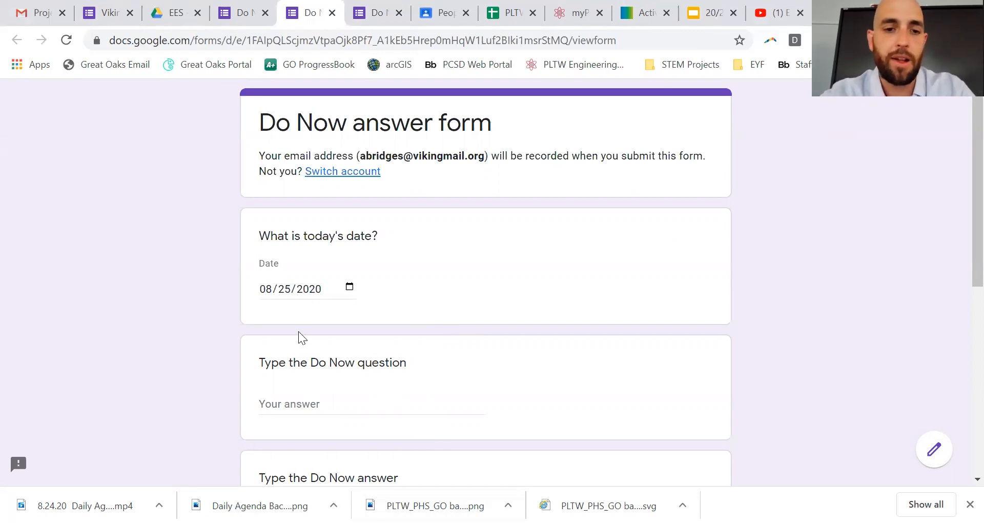
Step: Copy the Do Now question text from the agenda slide for the form
click(301, 401)
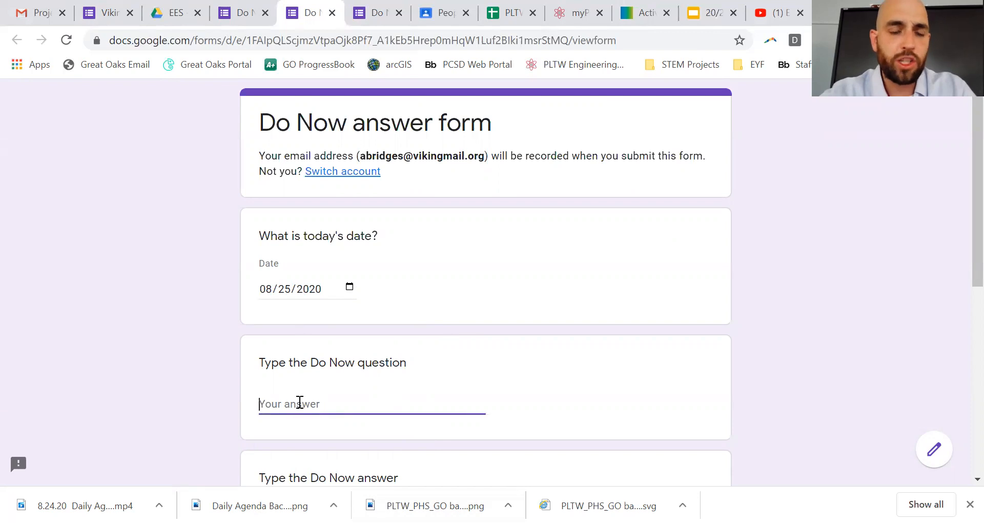
click(696, 25)
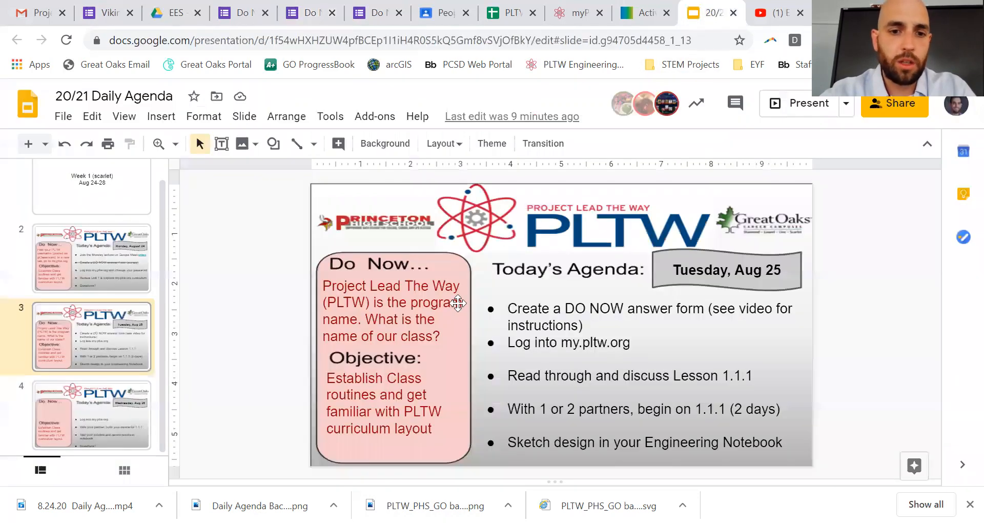
drag(438, 336, 324, 286)
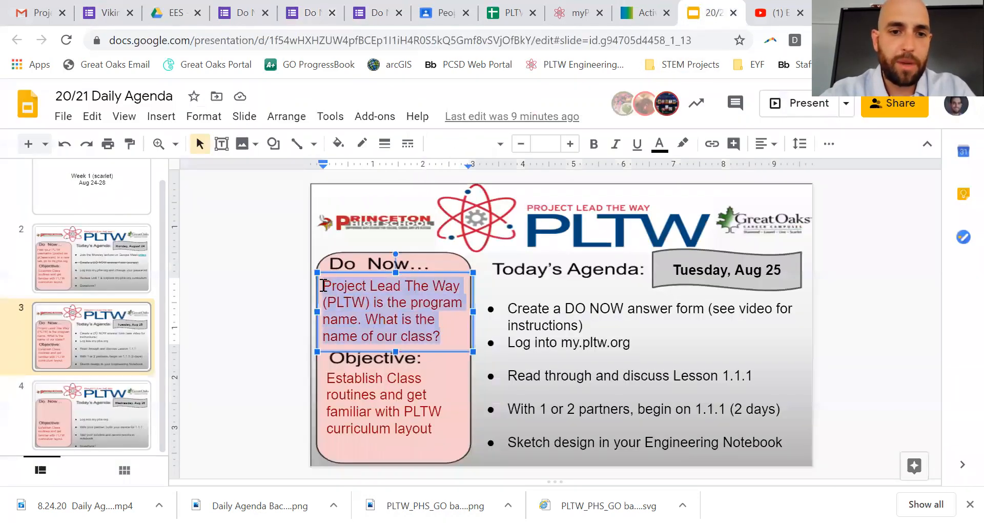
click(310, 14)
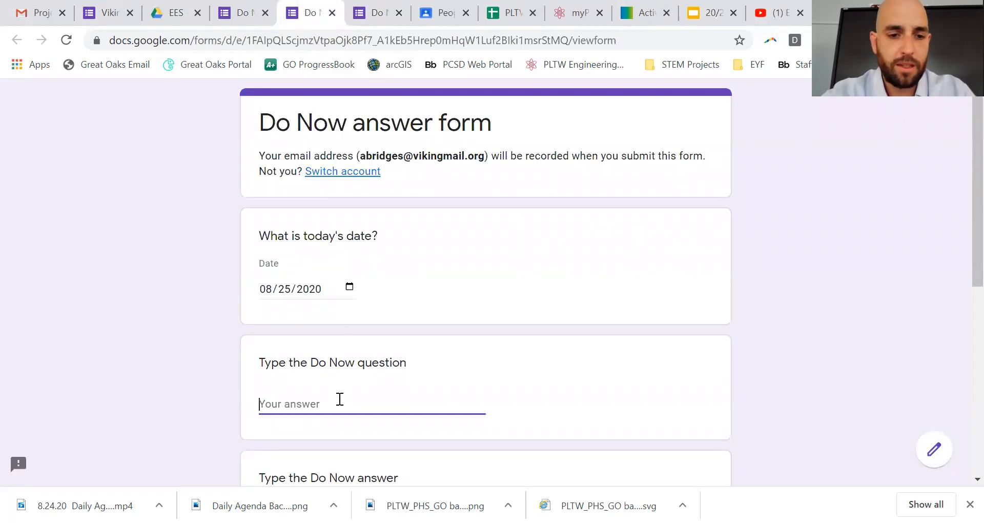
Step: Paste the Do Now question and enter 'Engineering Essentials' as the answer
key(ctrl+v)
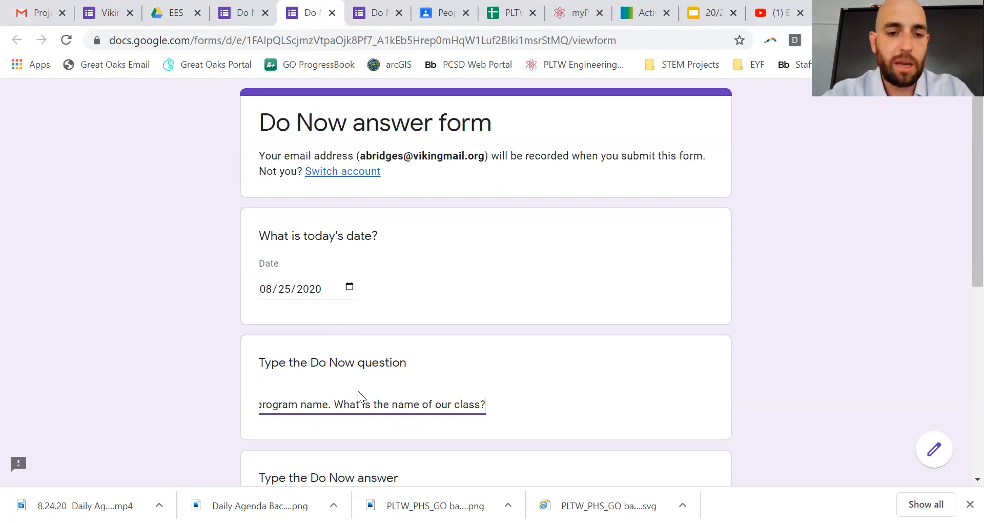
scroll(388, 403, down, 1)
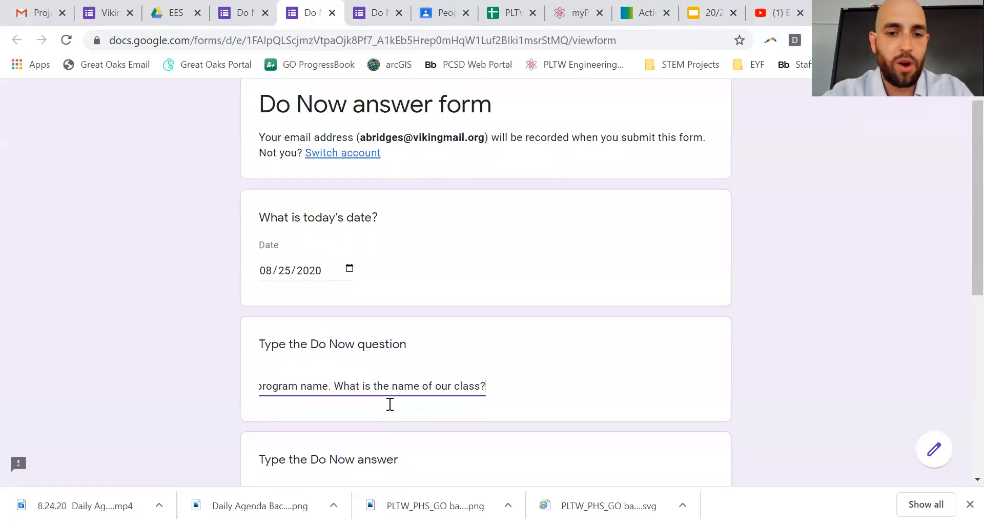
scroll(389, 404, down, 1)
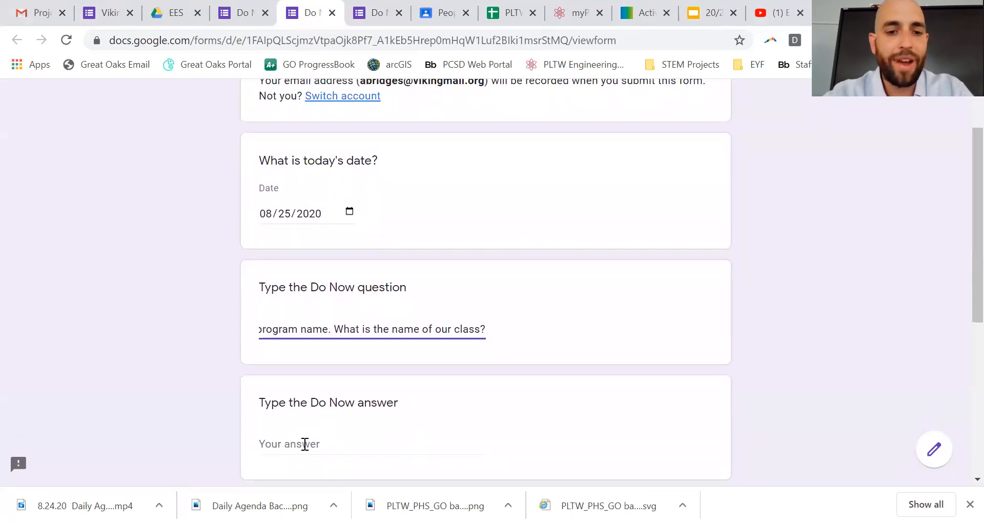
click(304, 442)
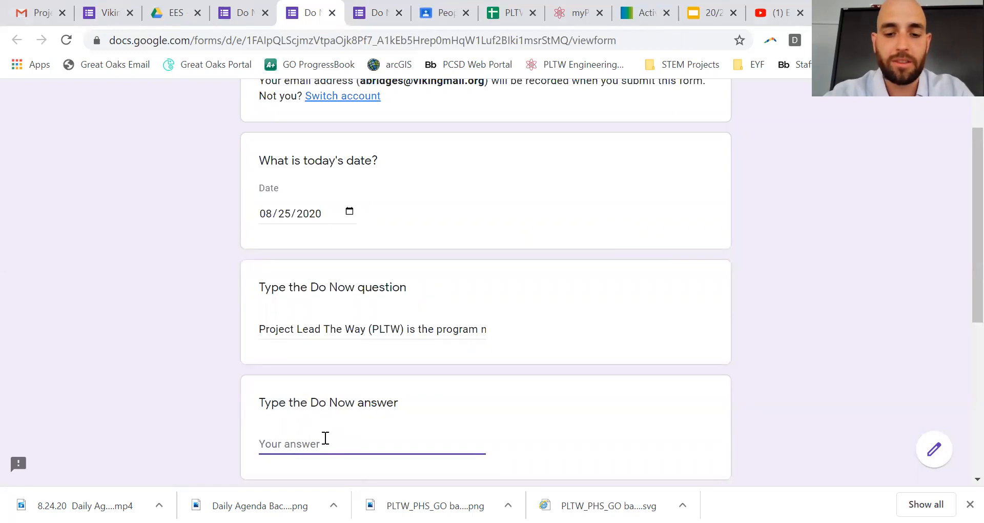
text(En)
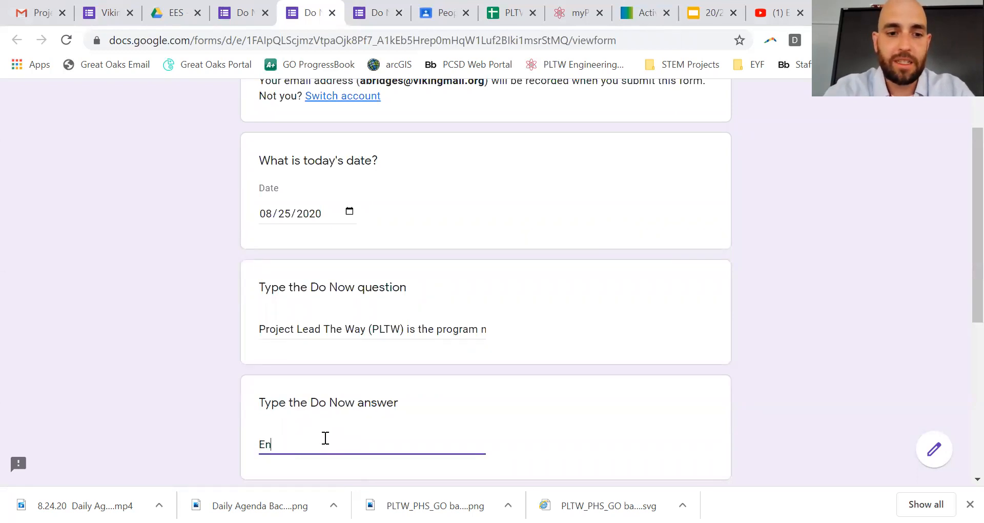
text(gineerin)
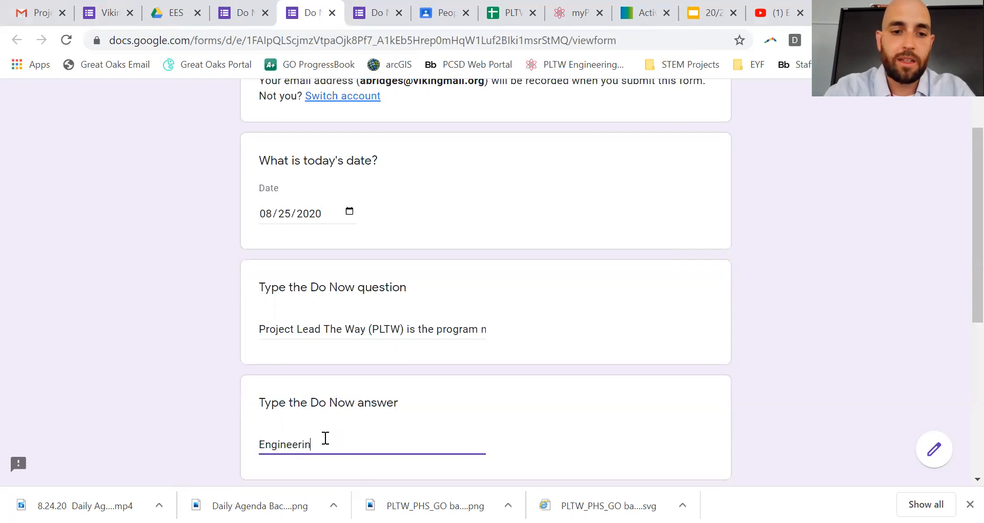
text(g Essentials)
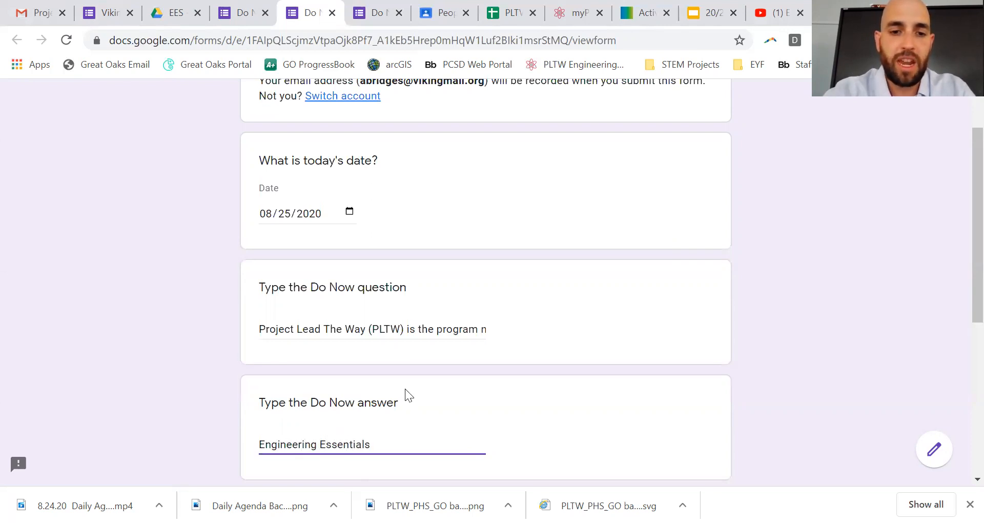
Step: Try 'Engineering Foundations', revert the answer to 'Engineering Essentials', and submit the test response
scroll(404, 388, down, 3)
drag(386, 291, 292, 281)
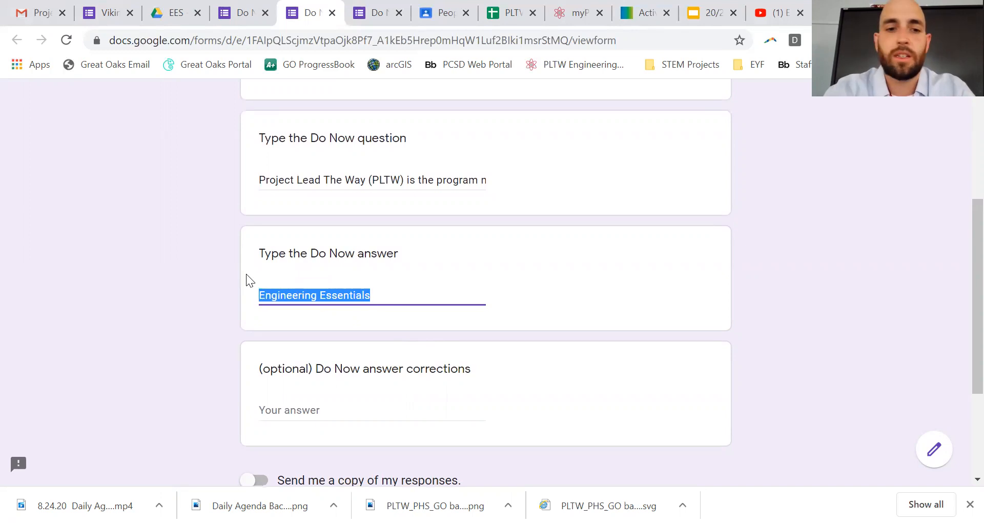
drag(407, 286, 321, 290)
text(Foundations)
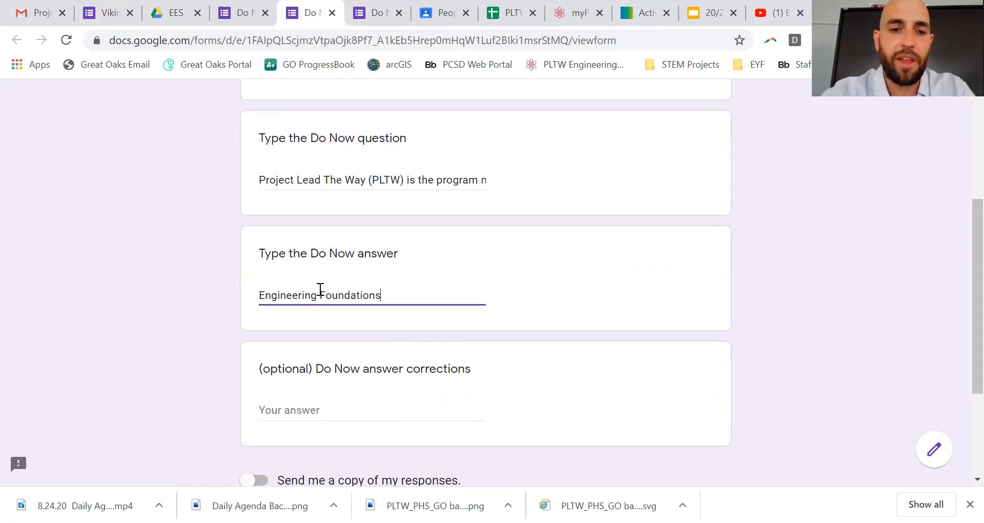
scroll(389, 367, down, 1)
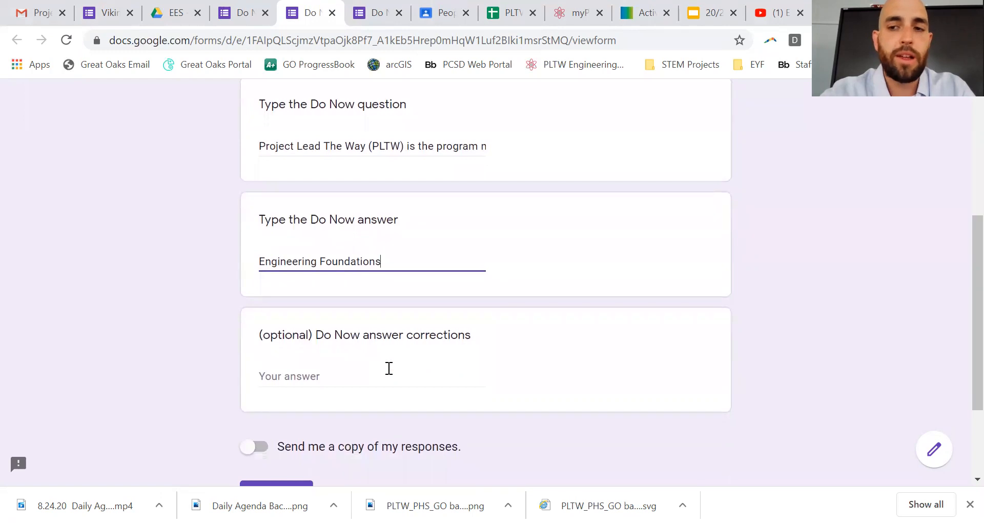
click(351, 373)
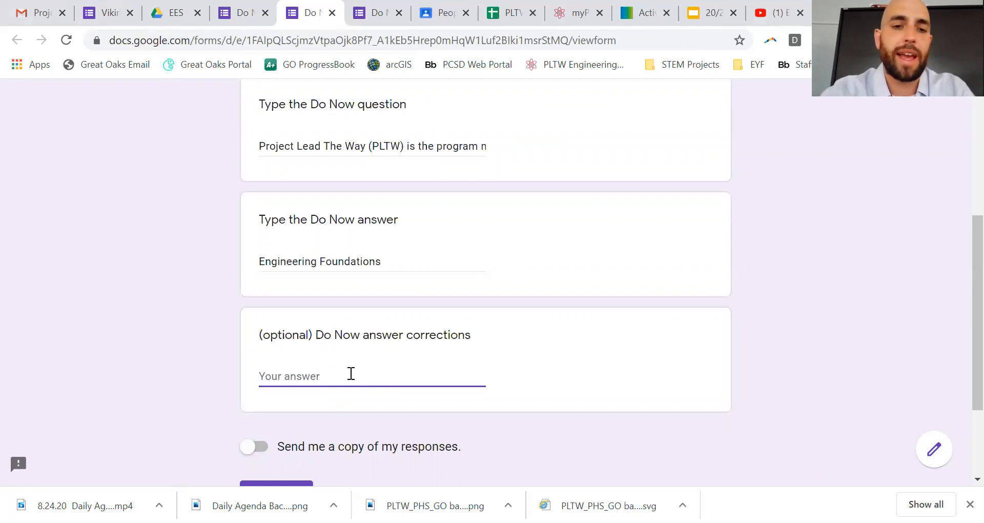
drag(393, 260, 320, 261)
key(BackSpace)
text(E)
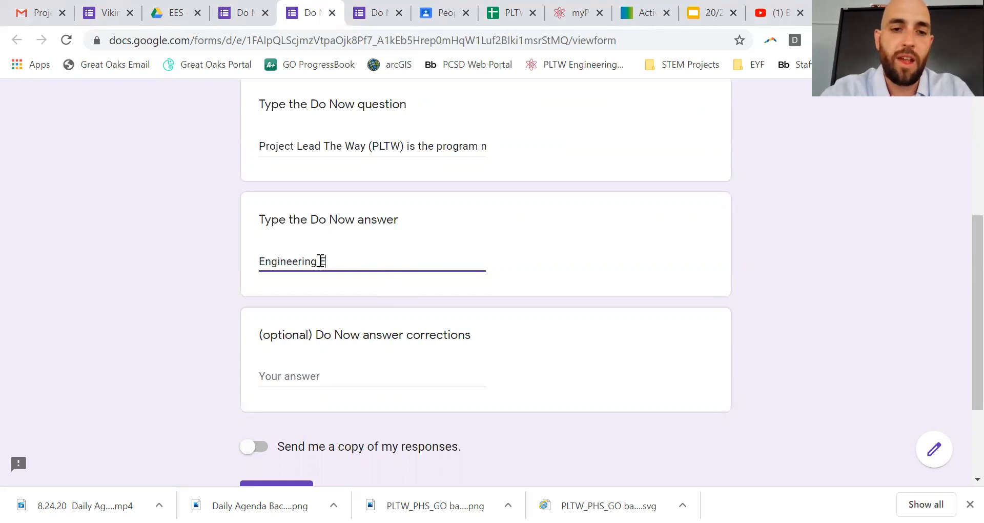
text(ssentials)
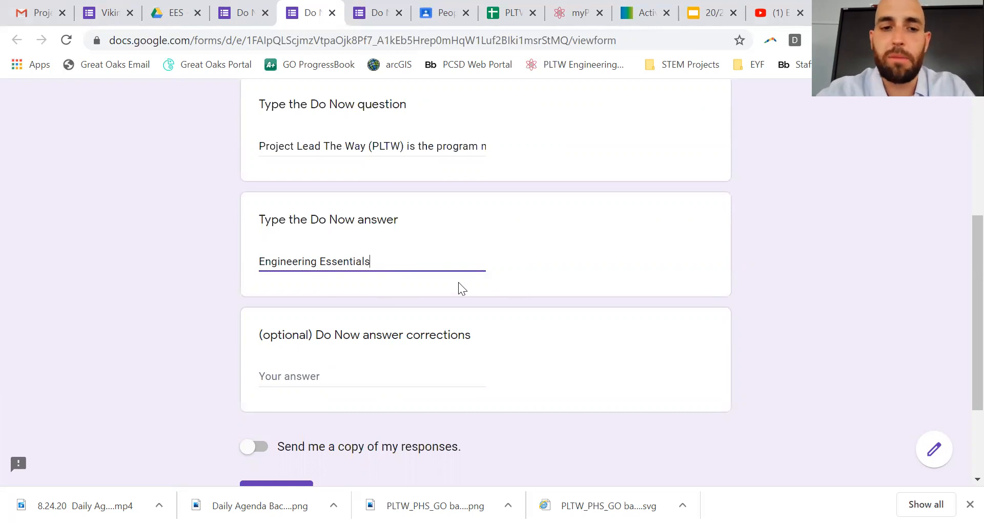
scroll(314, 413, down, 2)
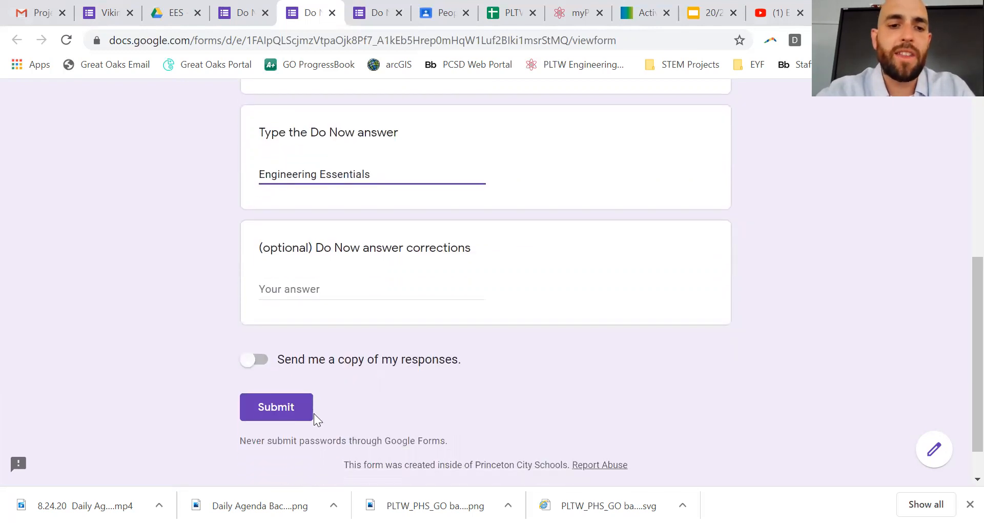
click(286, 410)
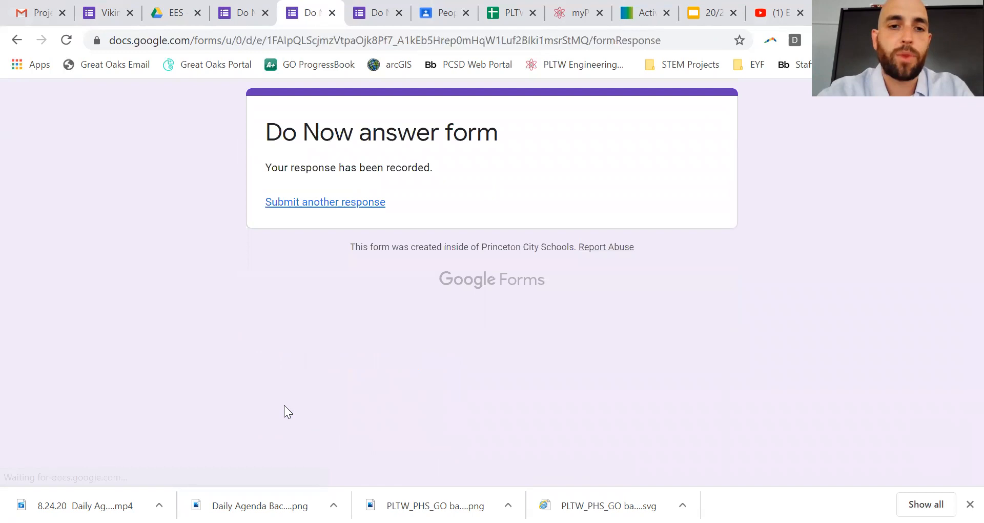